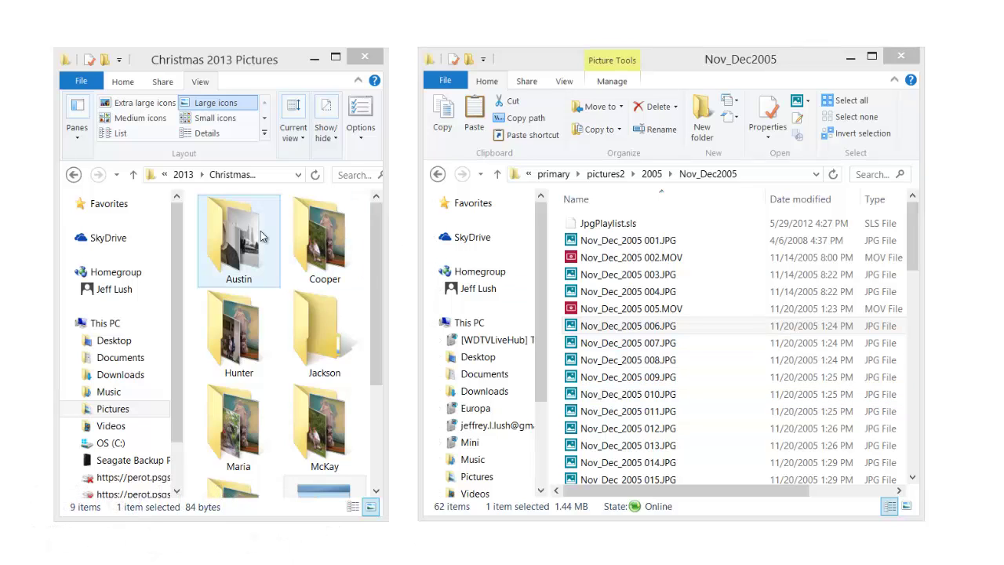
Step: Go up from Nov_Dec2005 to the parent 2005 folder and view the end of its subfolder list
left_click(652, 173)
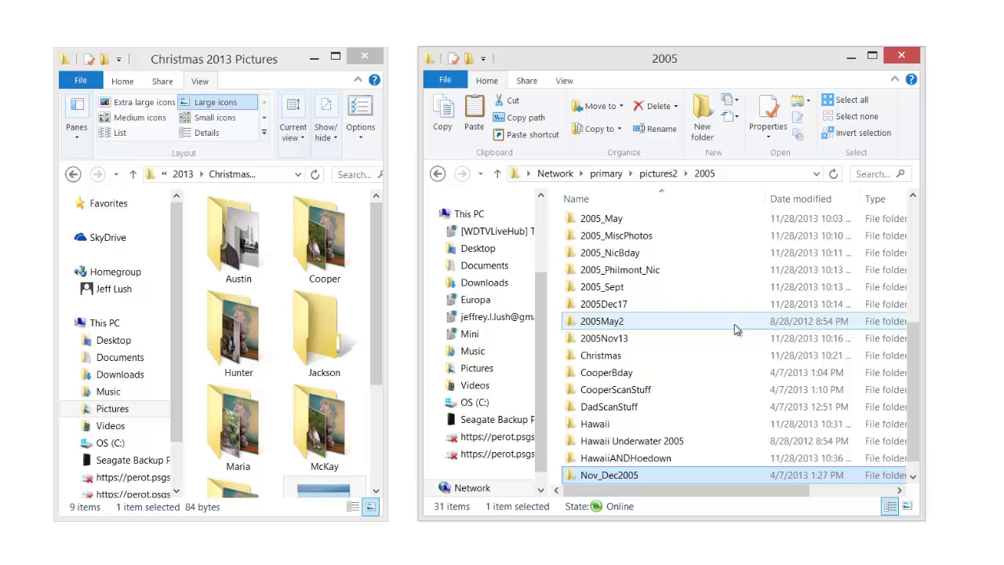
left_click(913, 477)
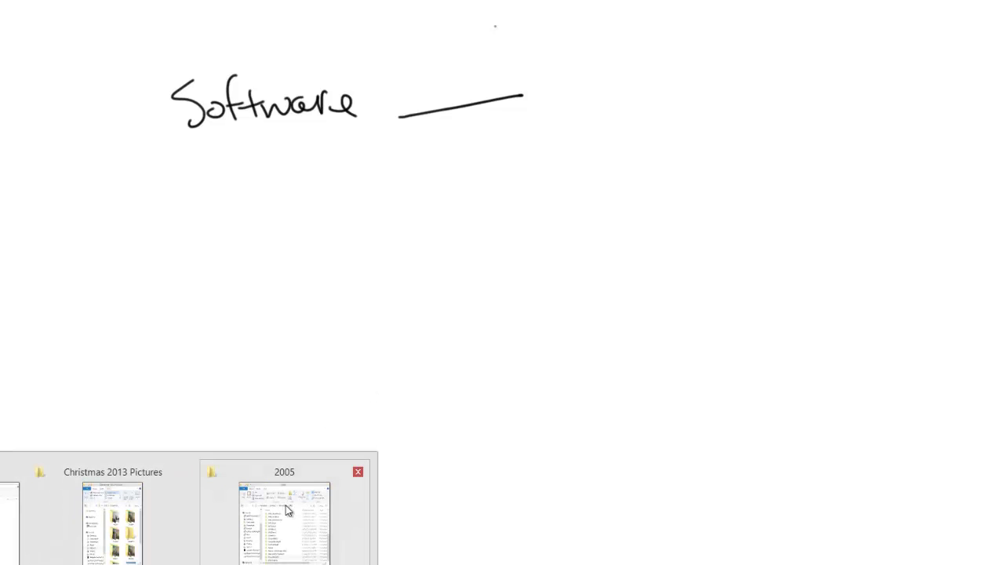
Step: Bring the 2005 and Christmas 2013 Pictures folder windows back onto the screen side by side
left_click(287, 511)
left_click(92, 564)
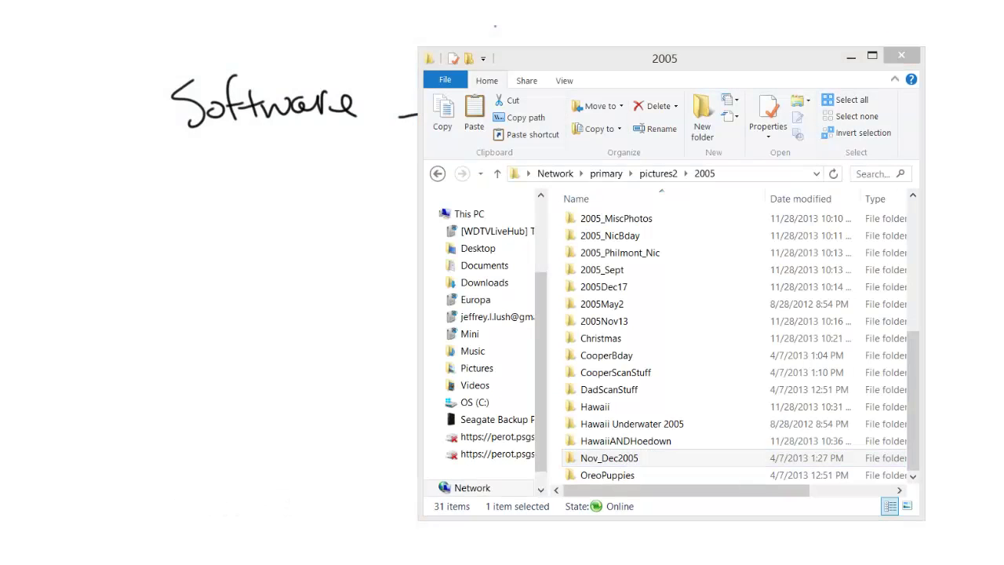
left_click(93, 543)
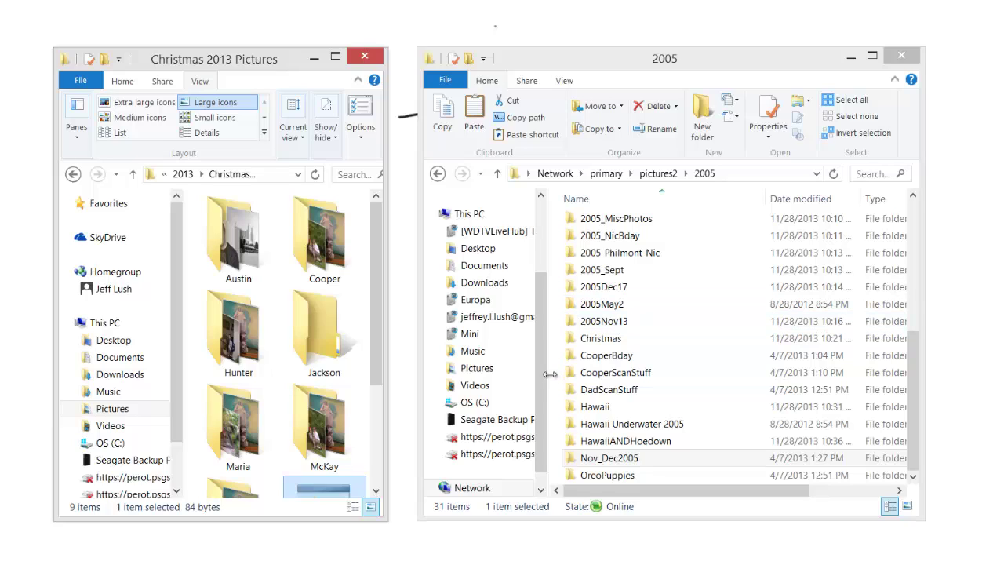
left_click_drag(545, 388, 545, 364)
scroll(545, 365, "down", 1)
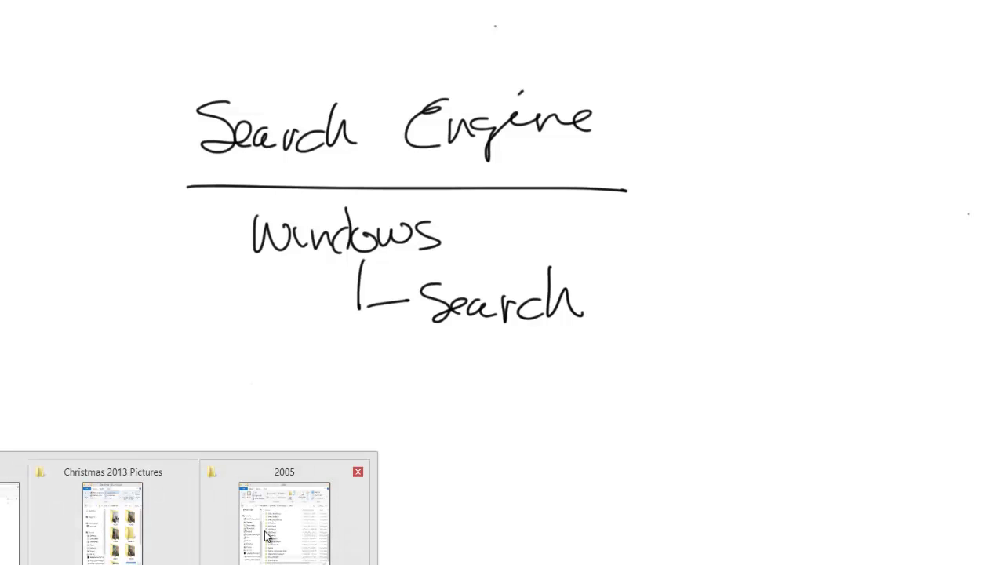
Step: Bring the 2005 folder window back to the front and open its Nov_Dec2005 subfolder
left_click(275, 524)
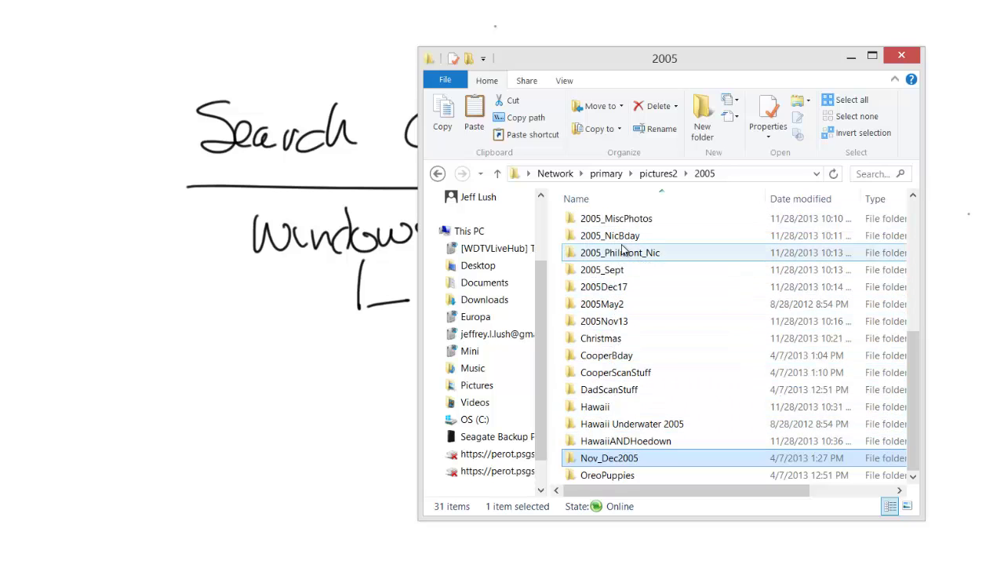
mouse_move(629, 227)
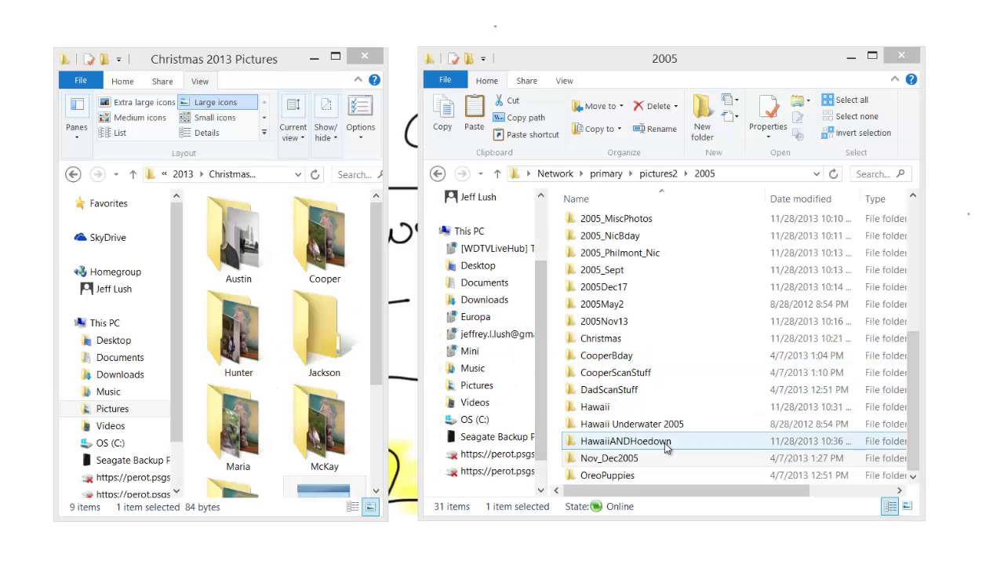
double_click(635, 460)
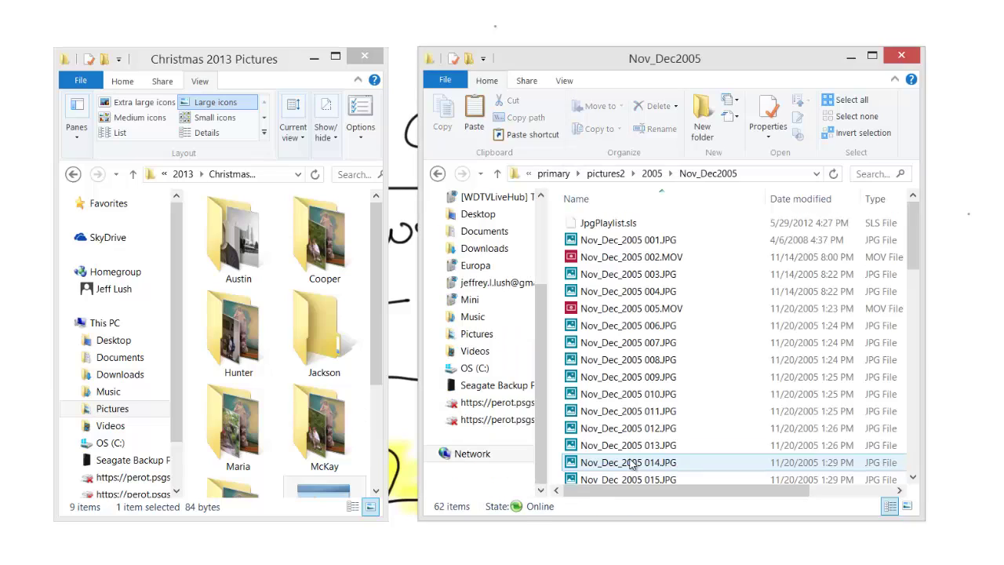
Step: Select Nov_Dec_2005 003.JPG and widen the folder window to make room for a large photo preview
left_click(648, 276)
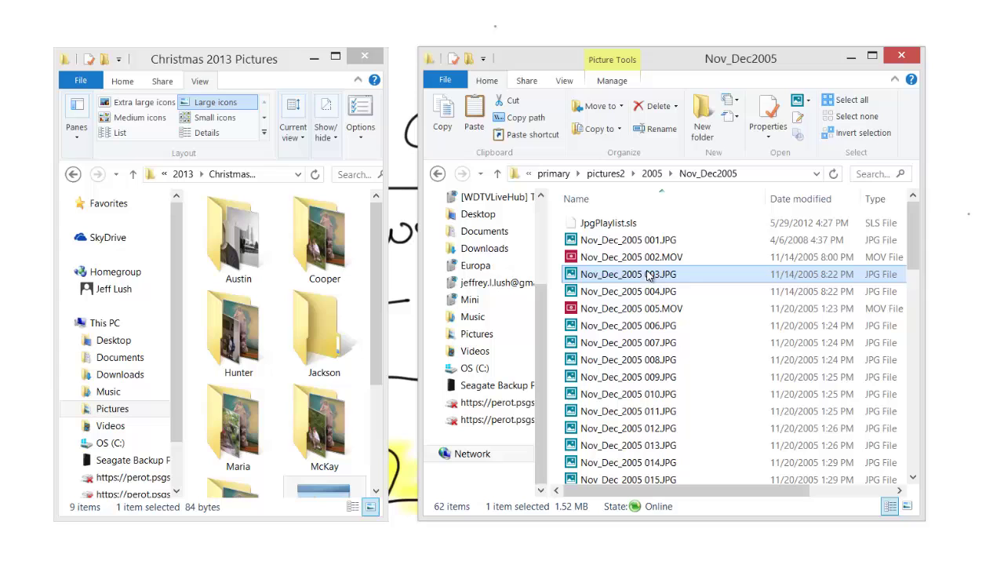
left_click_drag(420, 216, 163, 217)
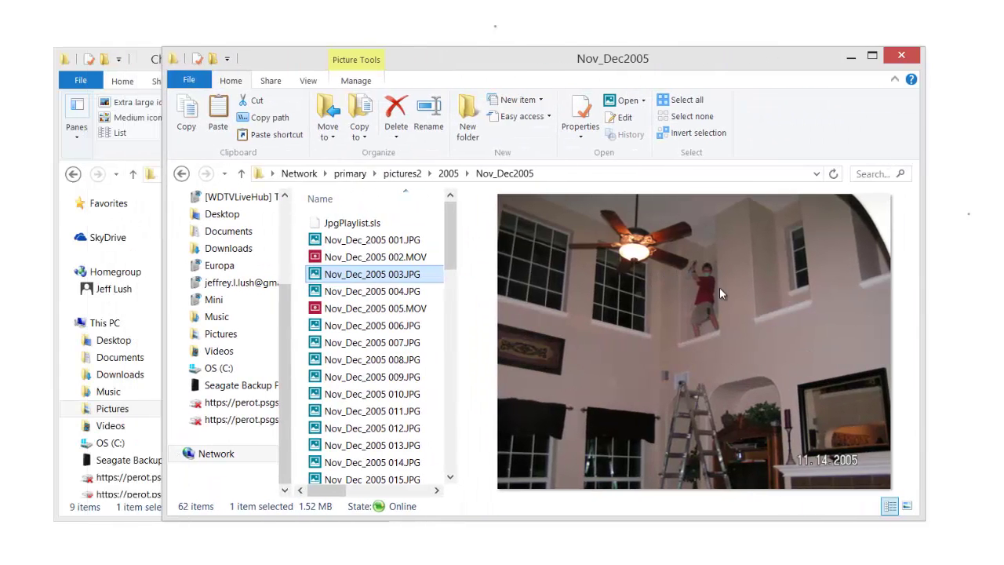
Step: Rename Nov_Dec_2005 004.JPG to the pictured child's first name followed by "11 2005"
left_click(362, 291)
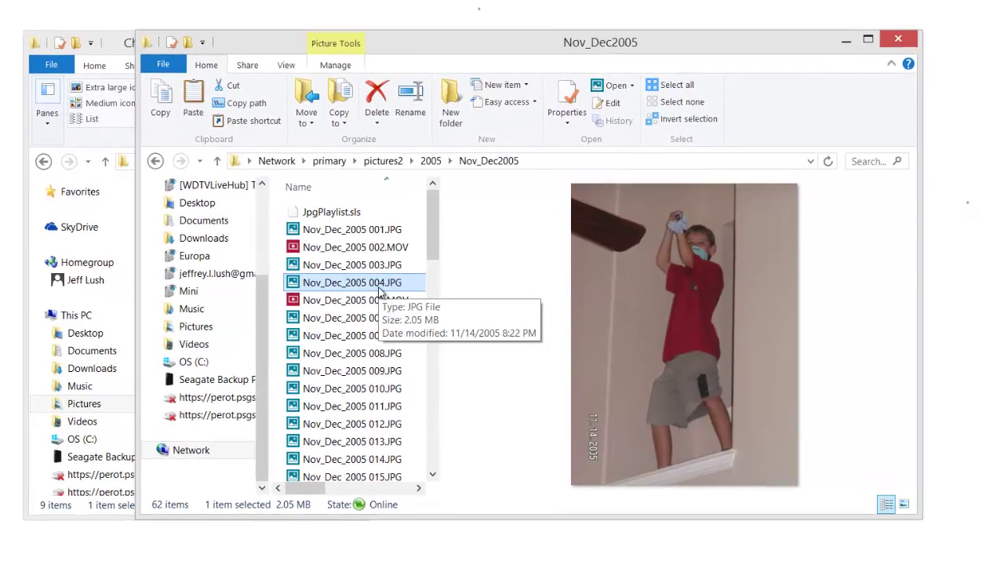
key("F2")
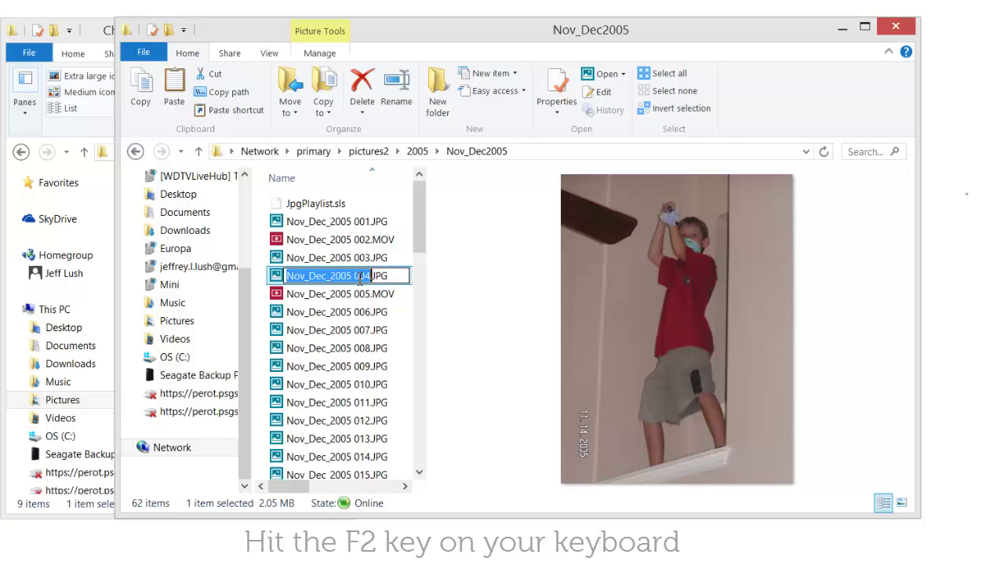
type("austin")
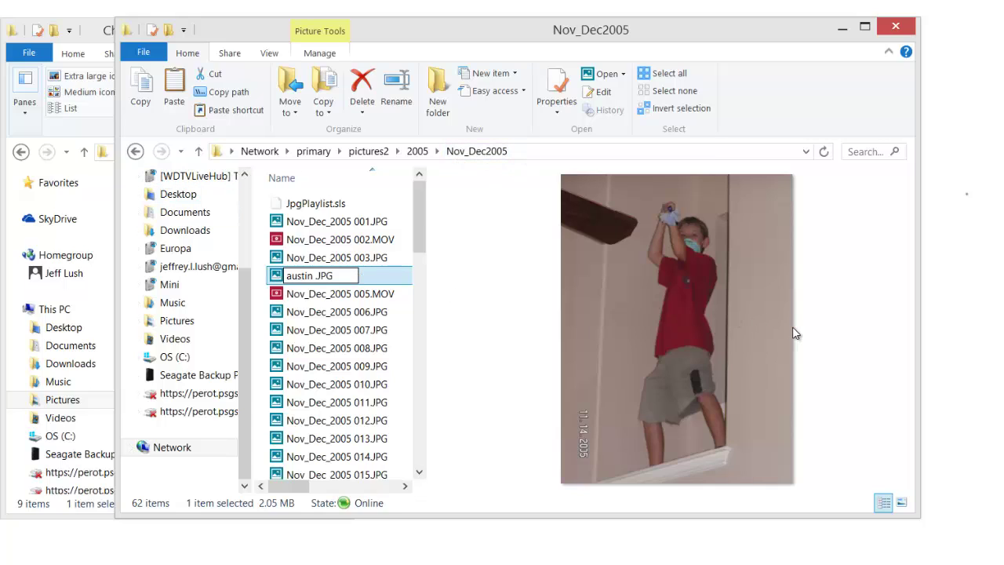
type("11 2005")
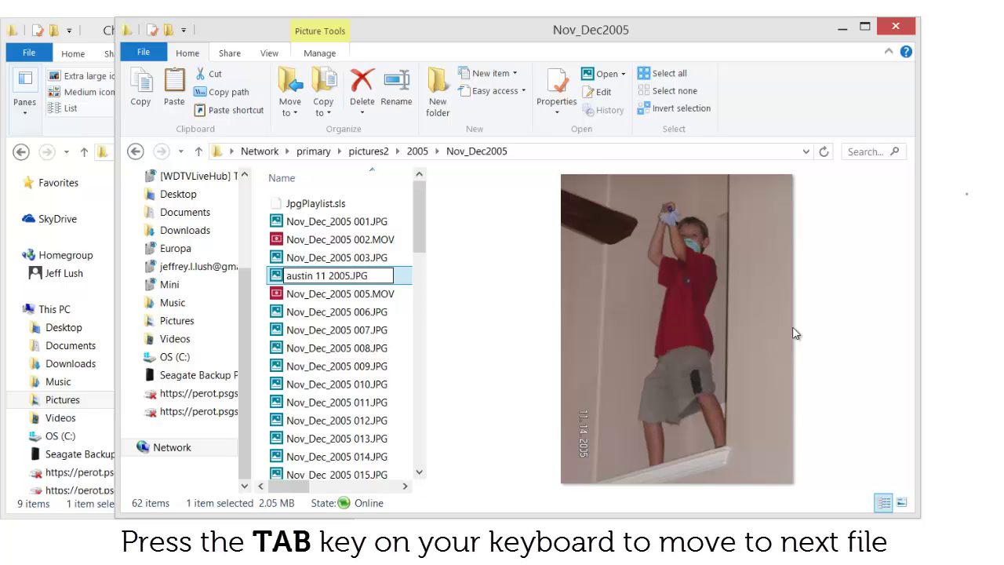
key("Tab")
Step: Rename Nov_Dec_2005 006.JPG to the pictured child's first name followed by "np2 11 2005"
key("Tab")
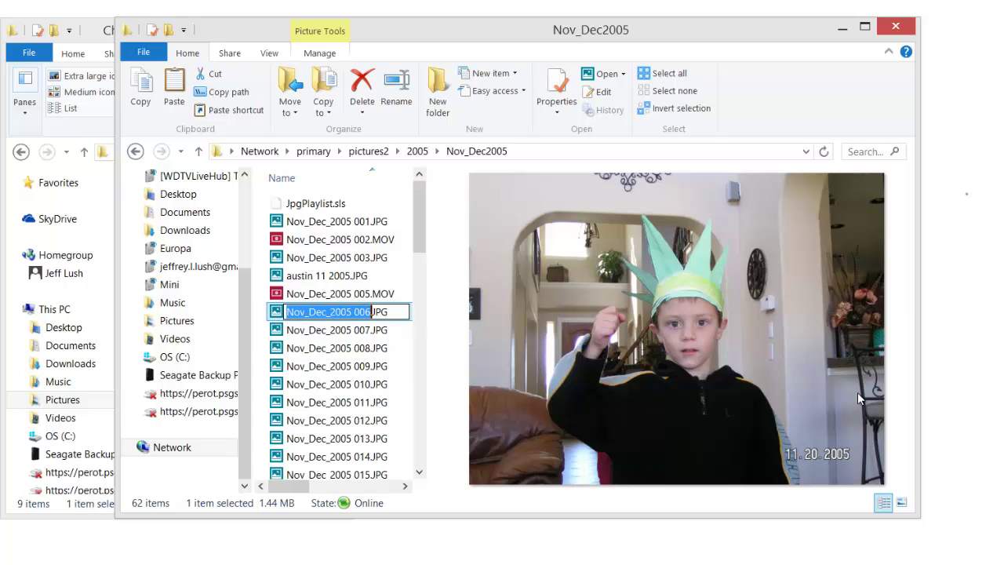
type("mckay")
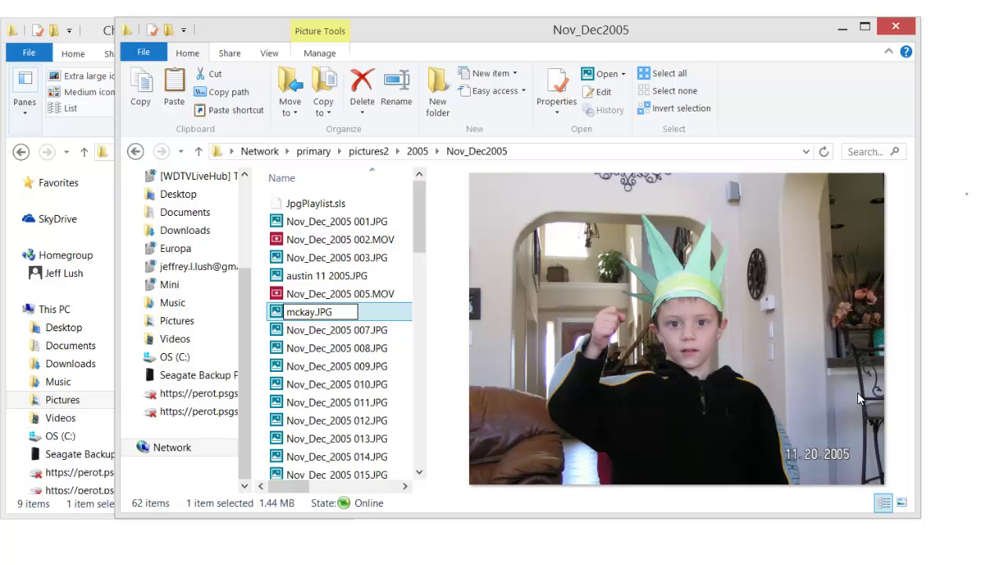
type(" np2")
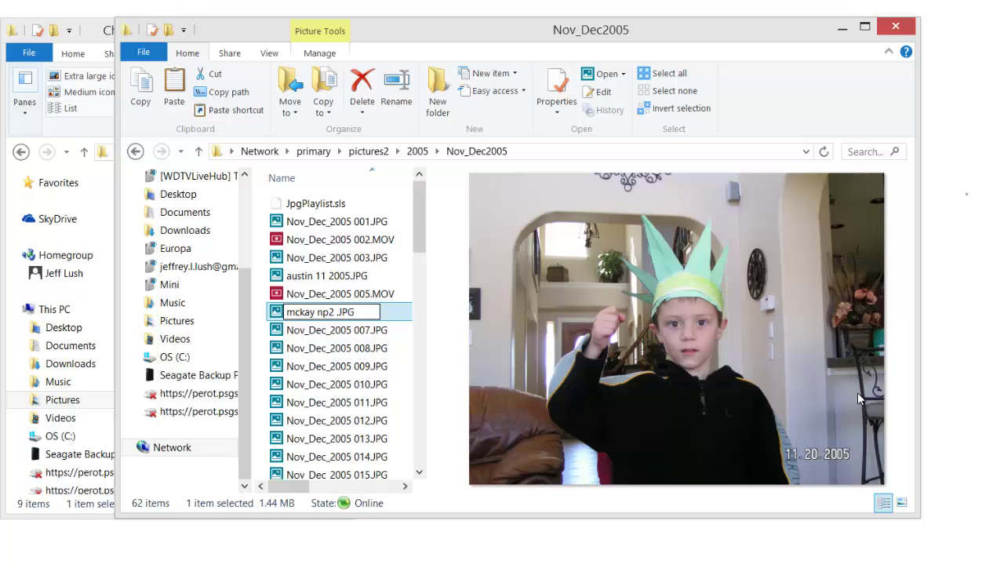
type(" 11 20054")
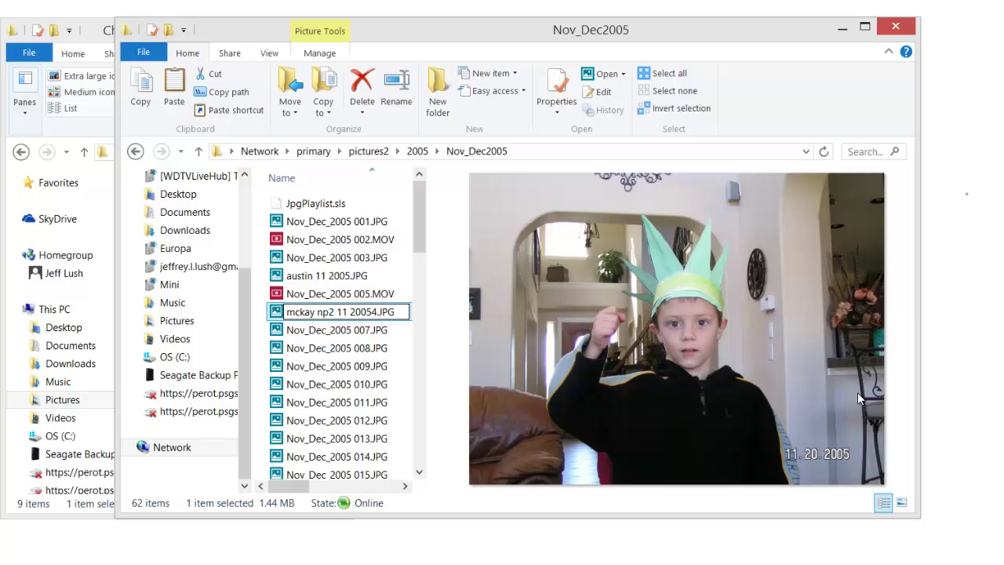
key("BackSpace")
key("Tab")
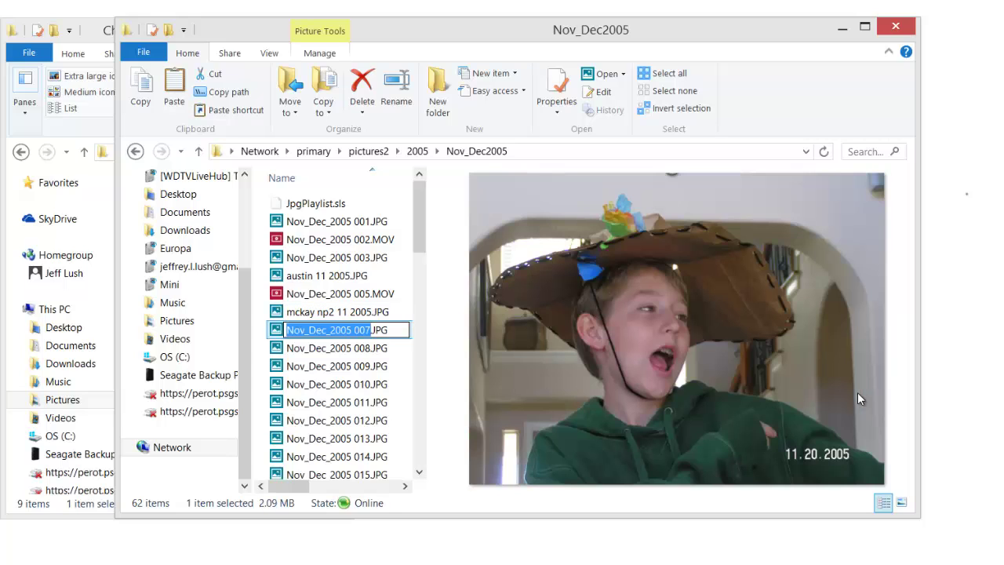
Step: Rename Nov_Dec_2005 007.JPG to the pictured child's first name followed by "np2 11 2005"
type("austin")
type(" np2 ")
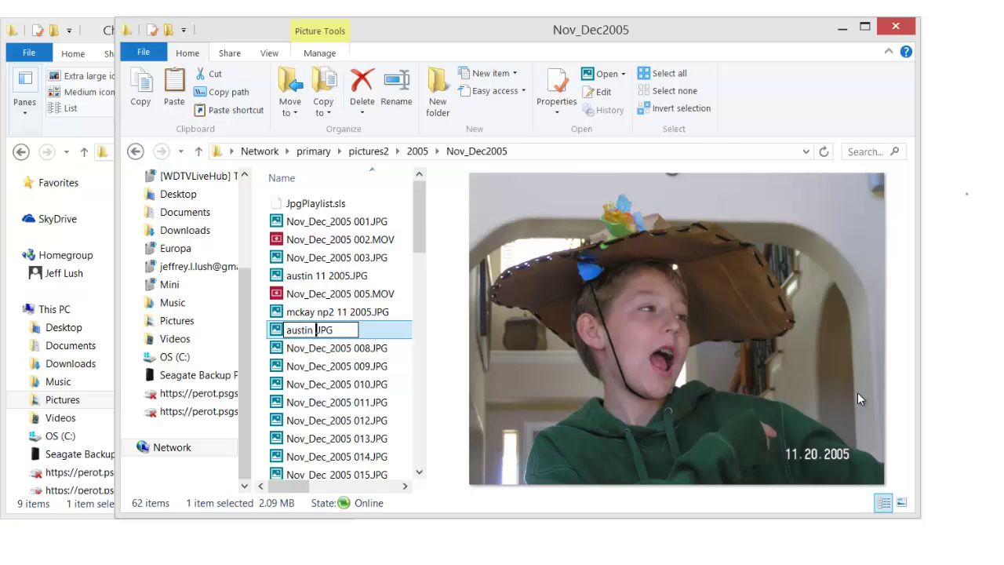
type("11 2")
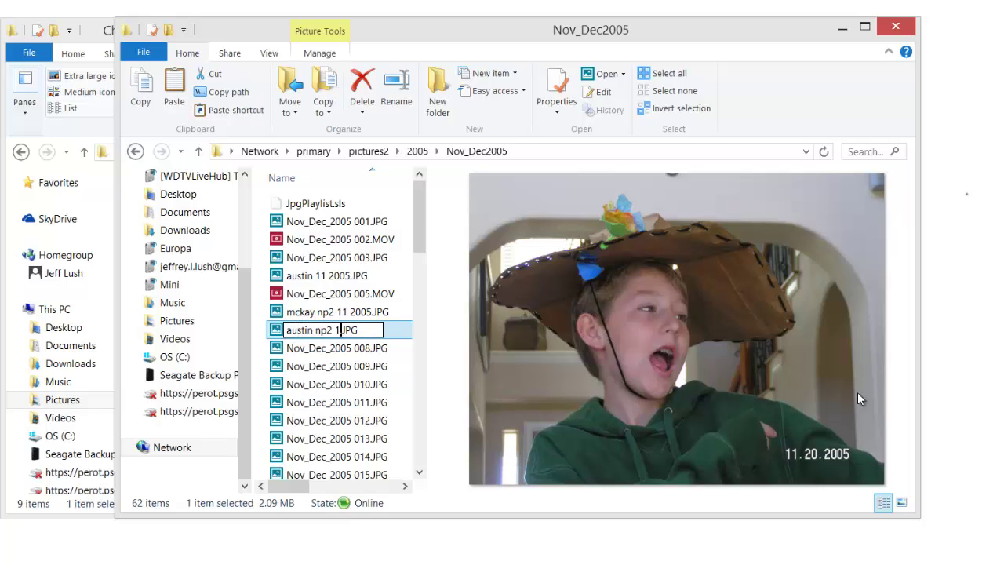
type("005")
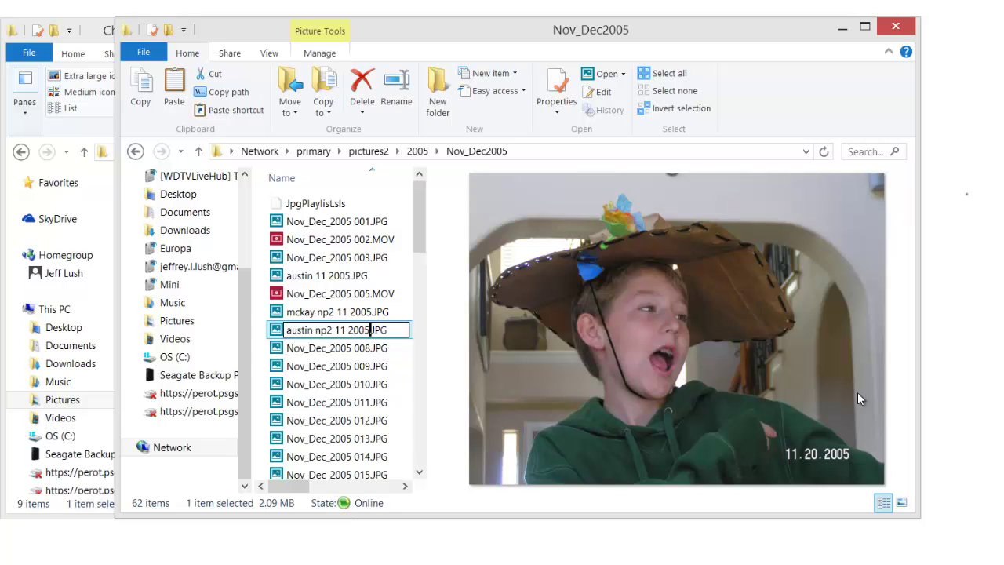
key("Tab")
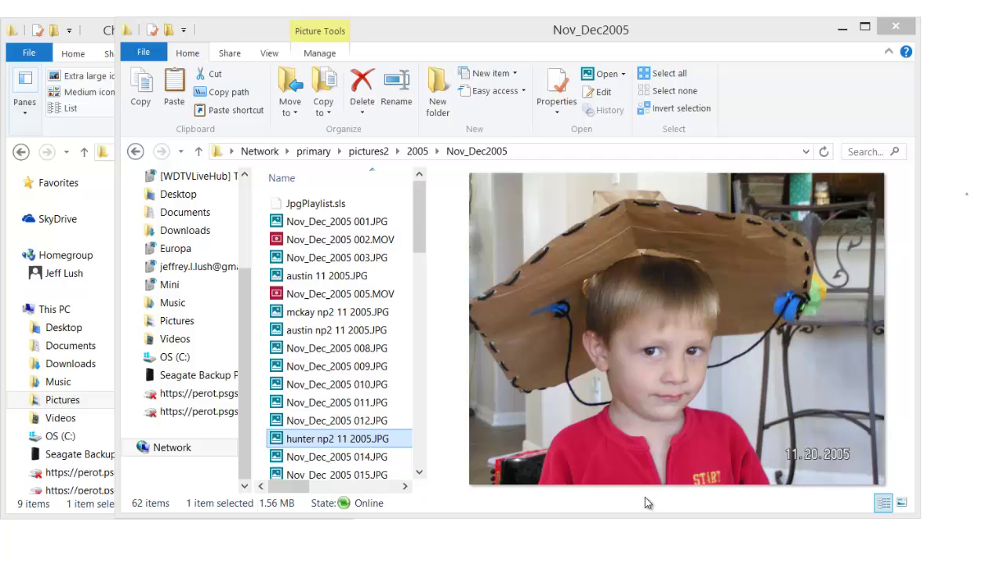
Step: Copy the text "11 2005" from the name of the renamed photo between Nov_Dec_2005 012.JPG and 014.JPG
left_click(351, 445)
left_click(351, 445)
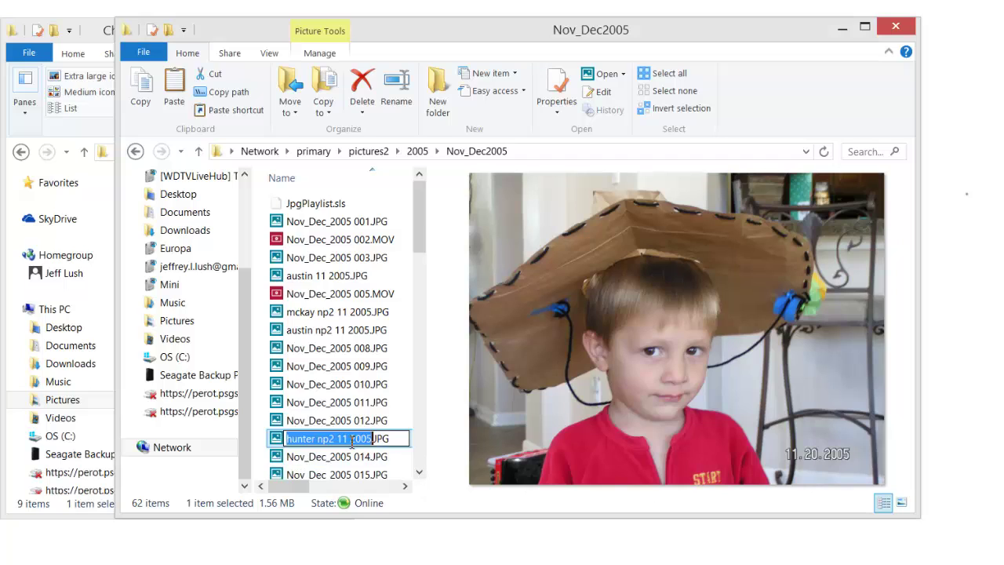
left_click(353, 441)
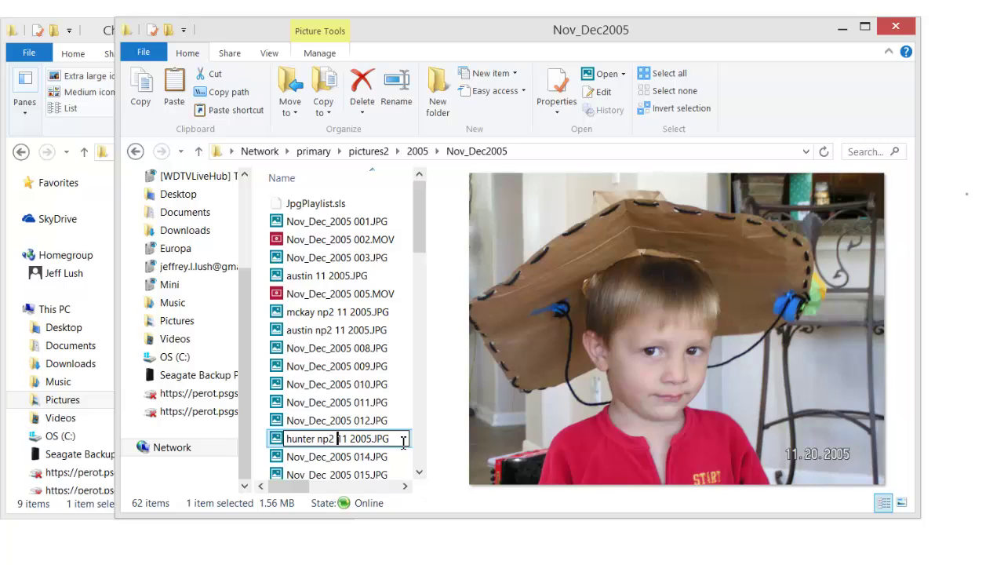
key("ctrl+Left")
key("shift+Right")
key("shift+Right")
key("shift+Right")
key("shift+Right")
key("shift+Right")
key("shift+Right")
key("shift+Right")
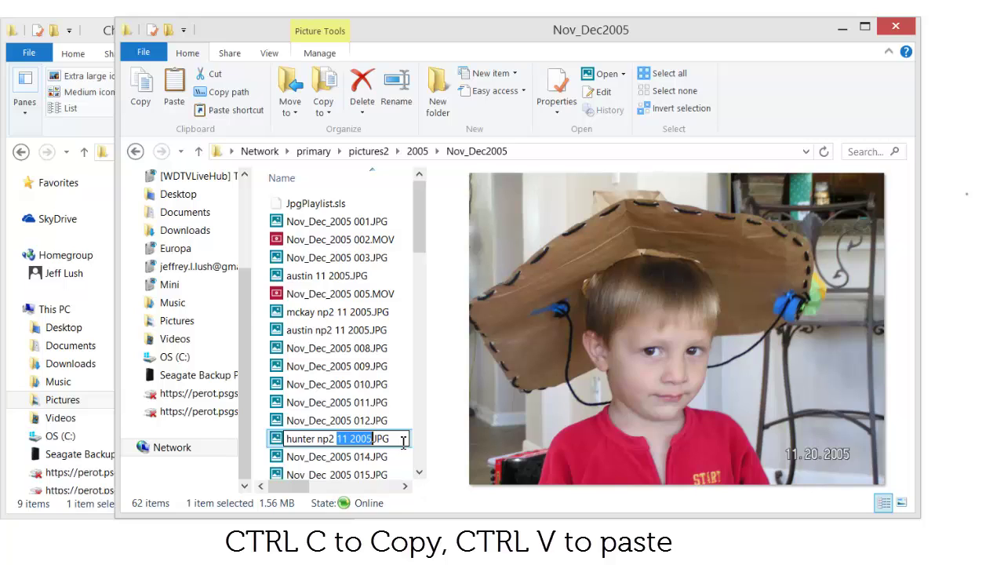
key("ctrl+c")
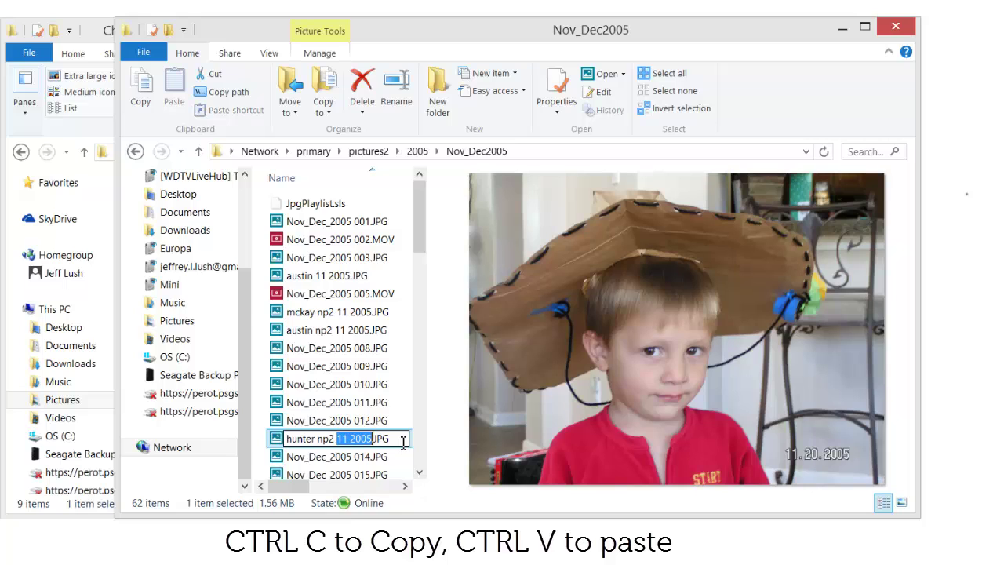
Step: Rename Nov_Dec_2005 016.JPG to the pictured child's first name plus "np2" and the copied date, accepting the suggested "(2)" suffix
key("Tab")
key("Tab")
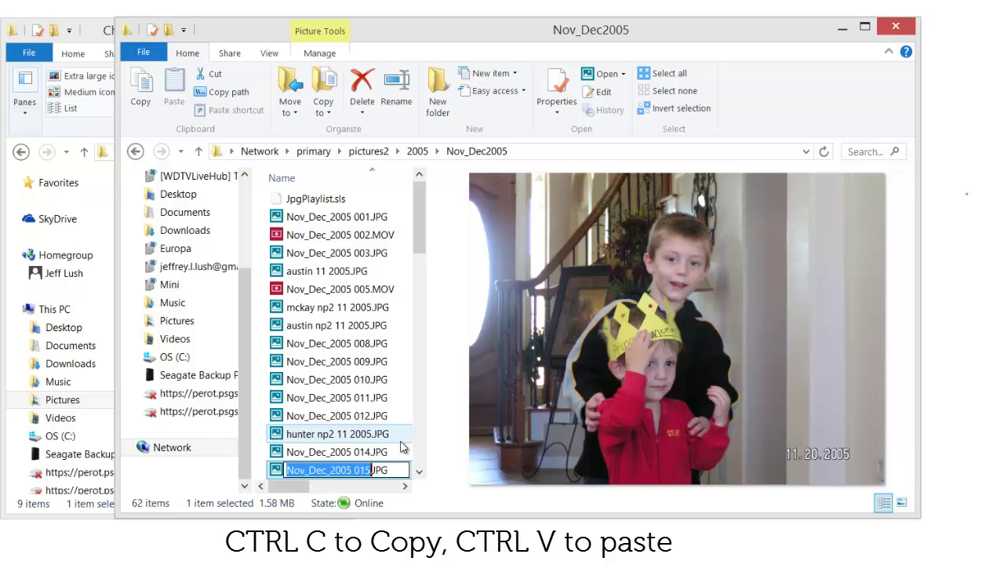
key("Tab")
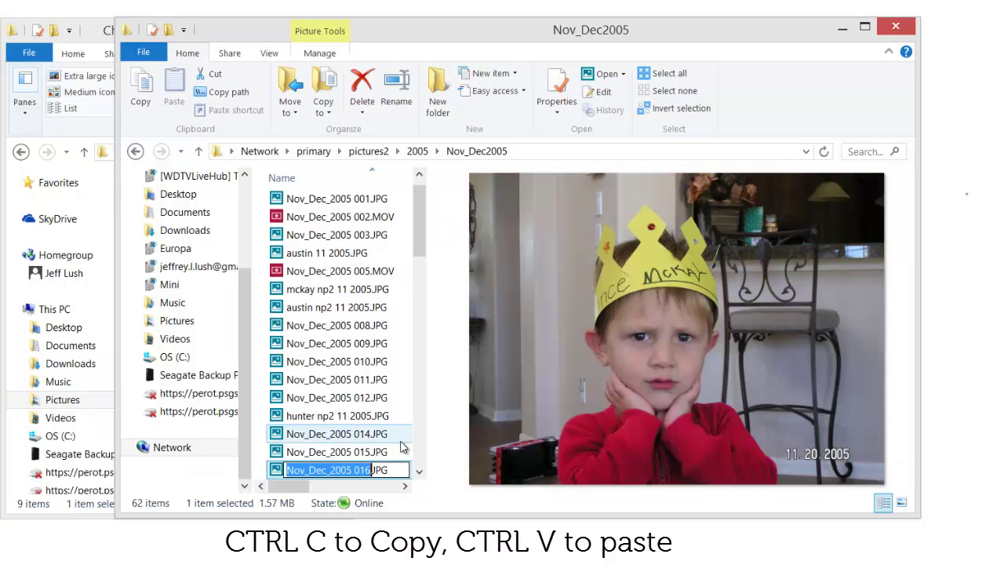
key("Tab")
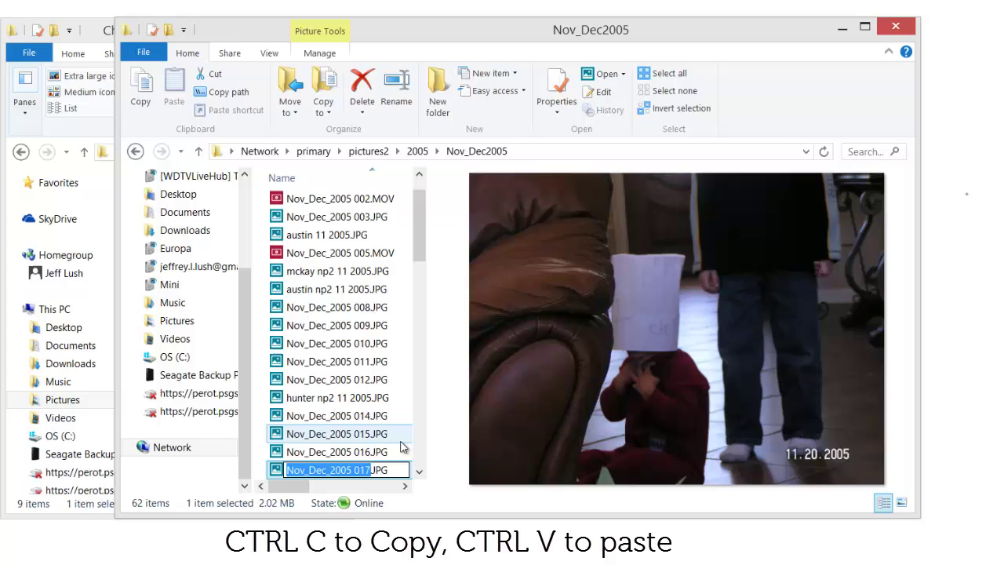
key("shift+Tab")
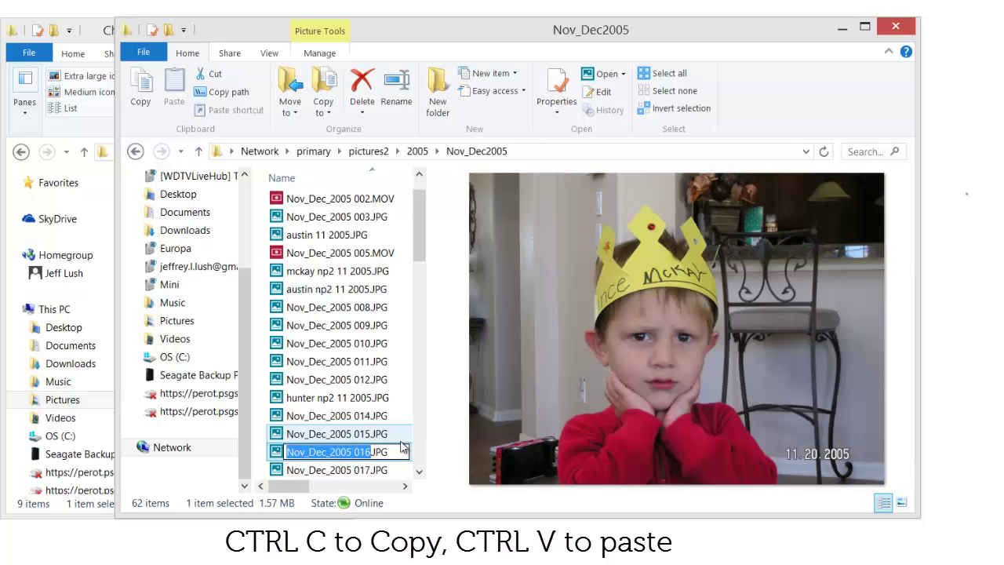
type("hunter ")
type("np2")
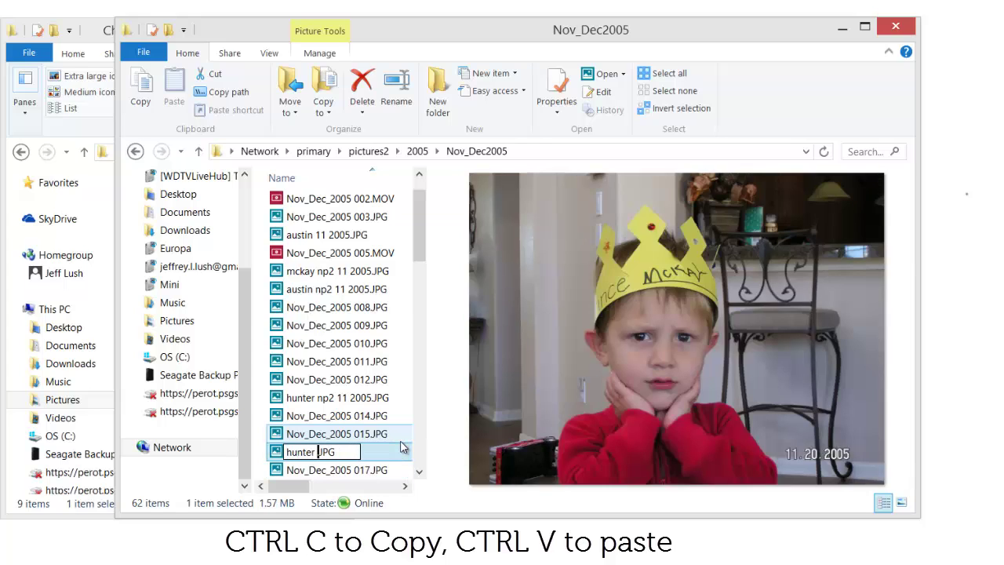
key("ctrl+v")
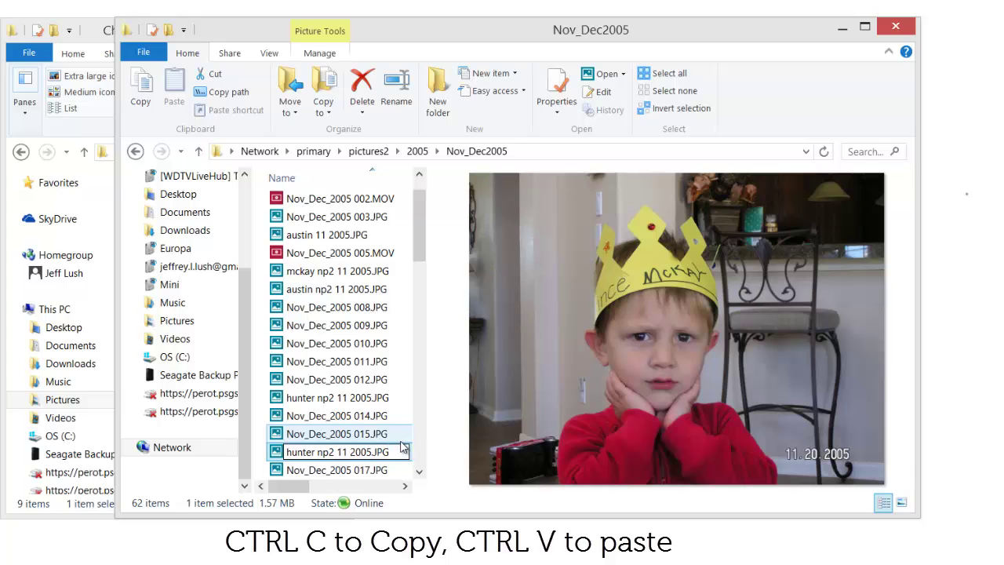
key("Return")
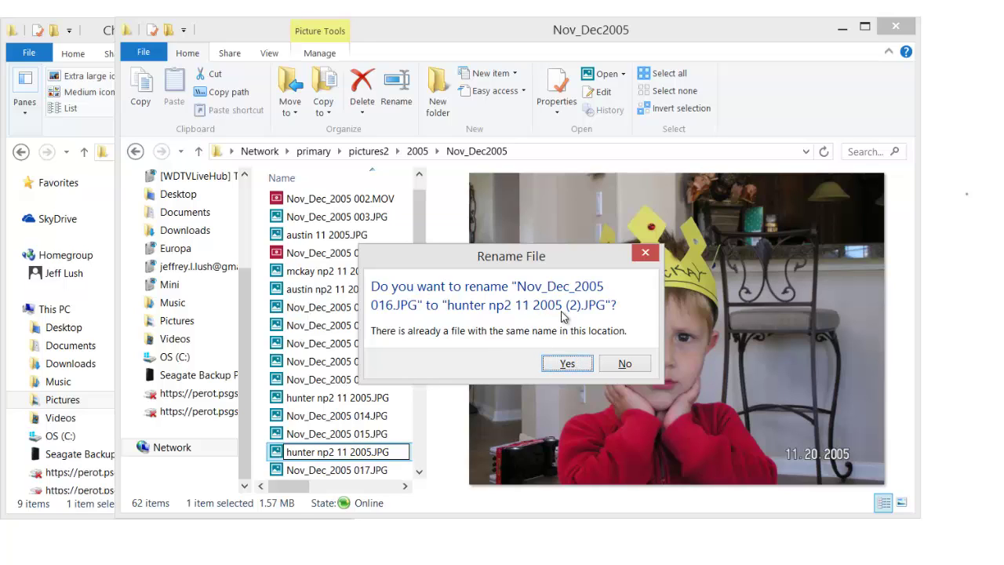
left_click(566, 364)
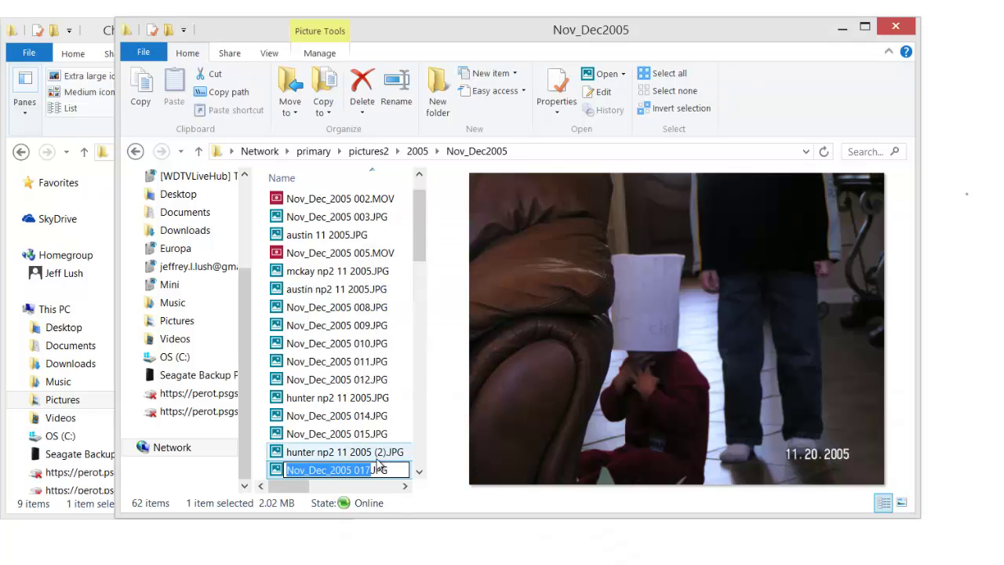
Step: Page through the photos and videos from Nov_Dec_2005 017.JPG to past 031.JPG, checking each preview without renaming
key("Tab")
key("Tab")
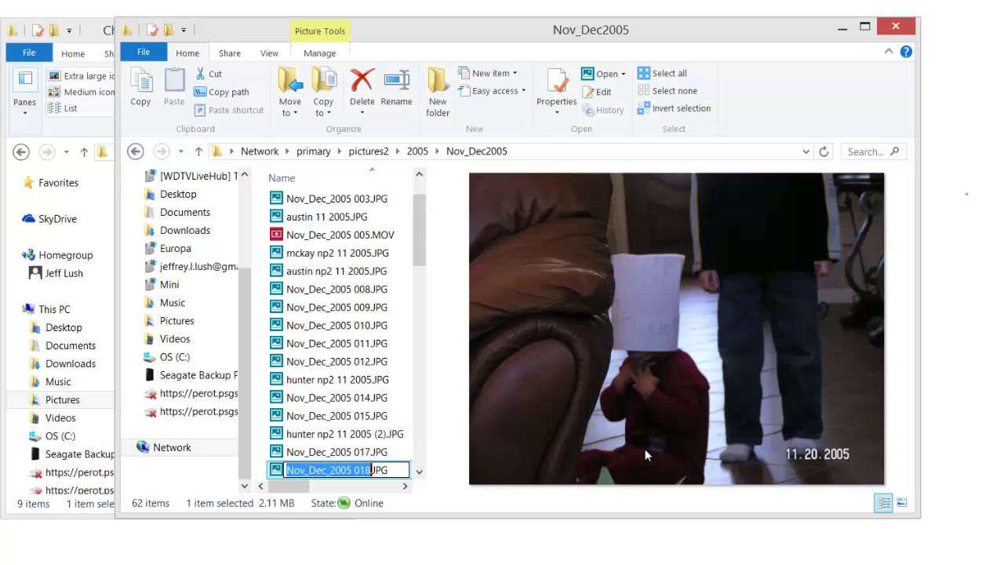
key("Tab")
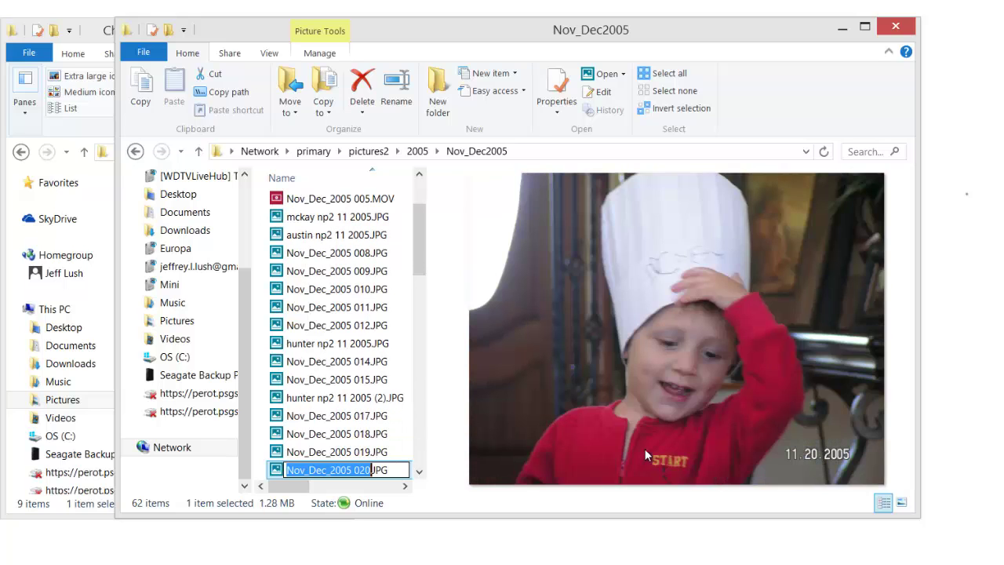
key("Tab")
key("Tab")
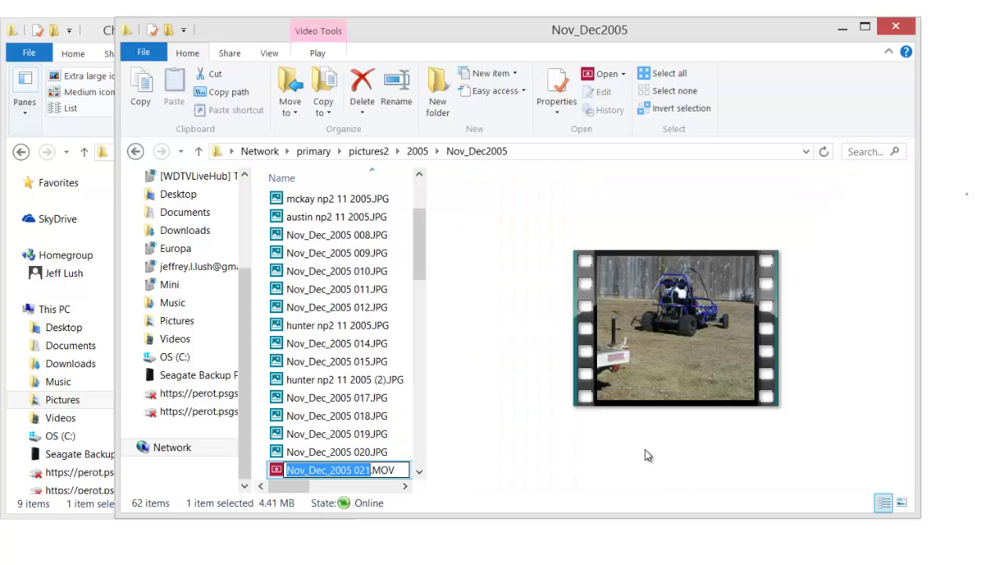
key("Tab")
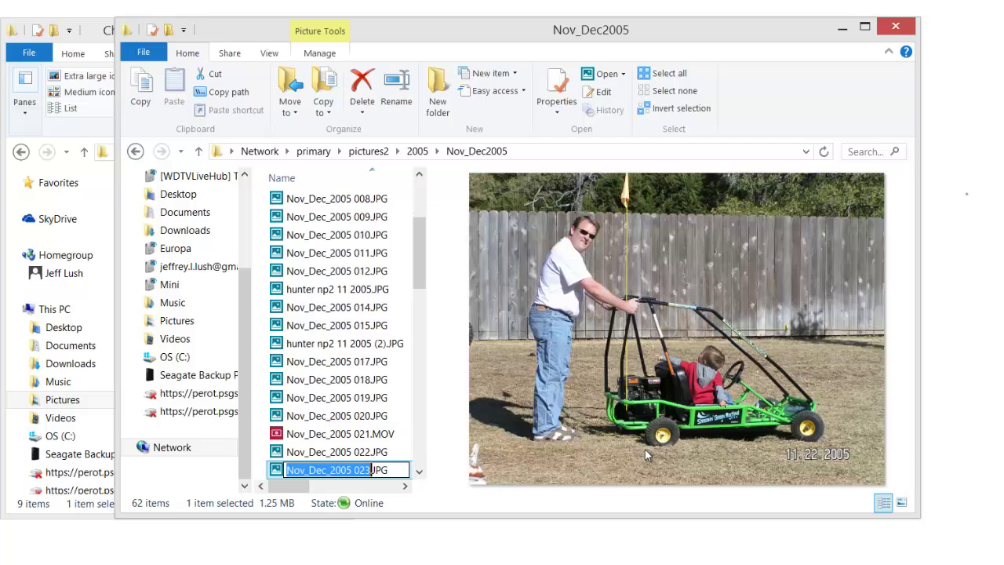
key("Tab")
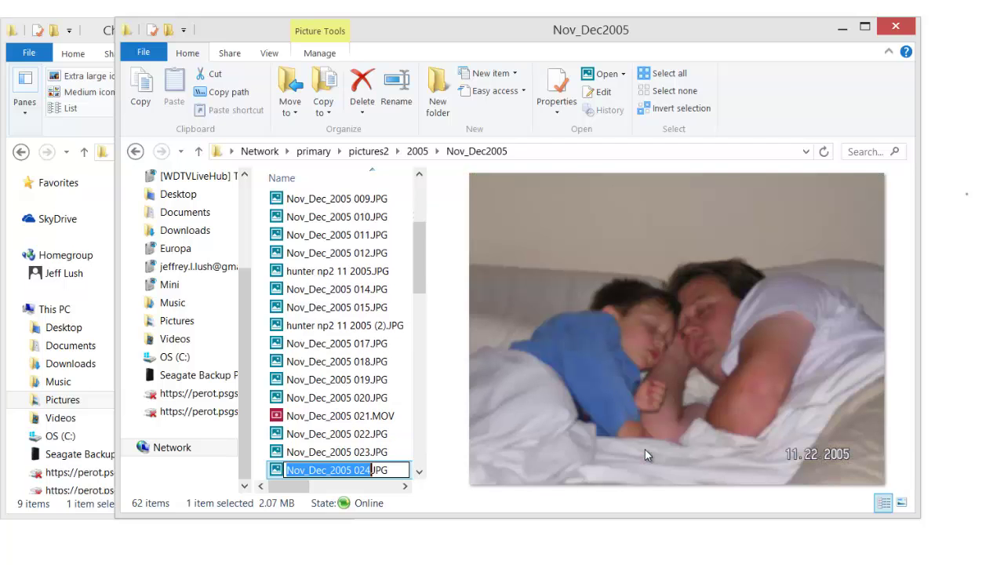
key("Tab")
key("Tab")
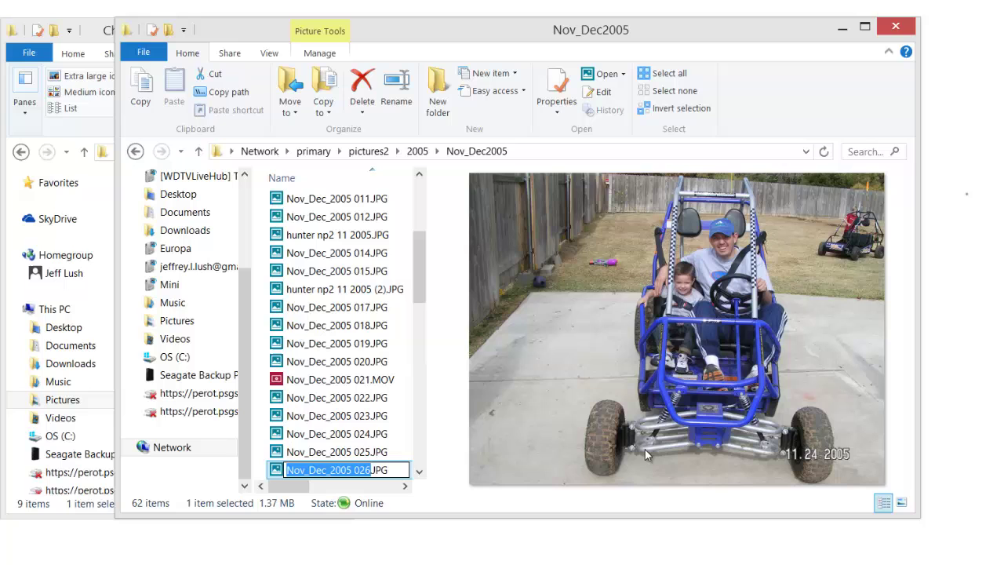
key("Tab")
key("Tab")
key("Tab")
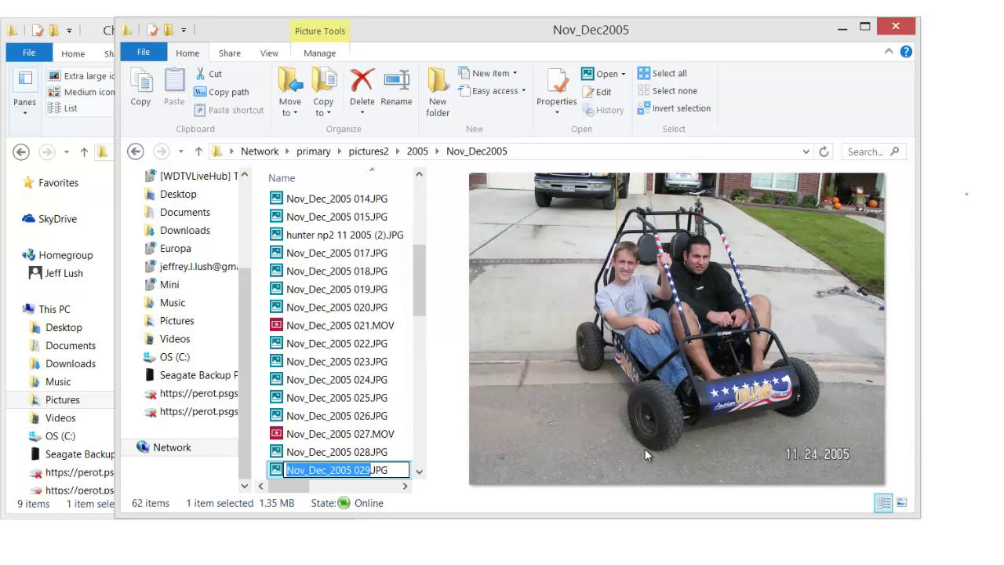
key("Tab")
key("Tab")
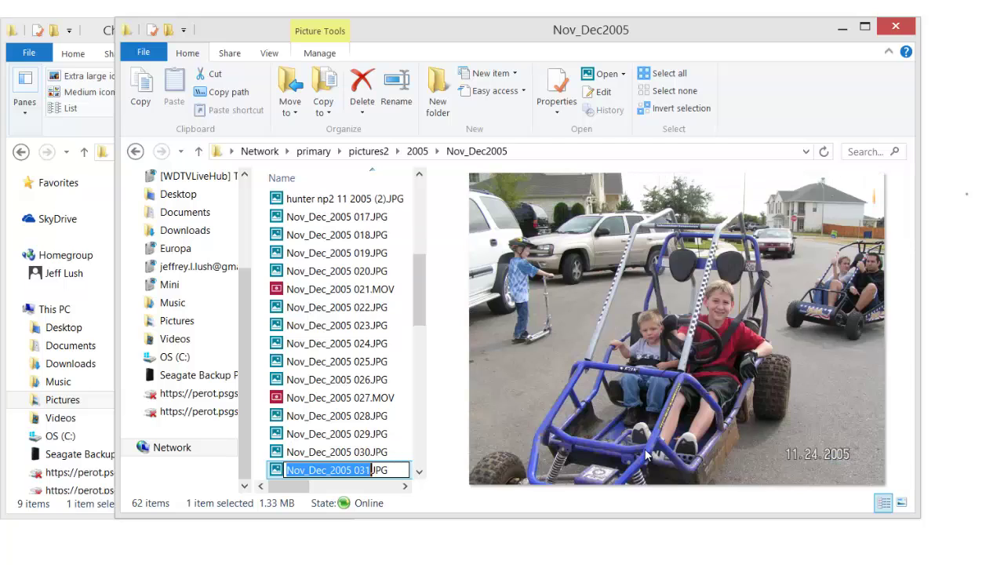
key("Tab")
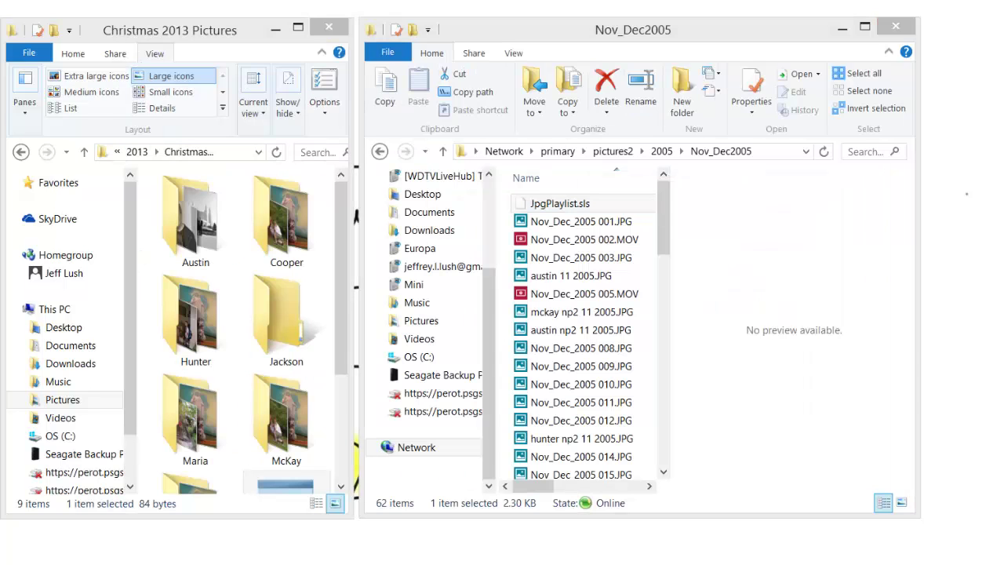
left_click(597, 264)
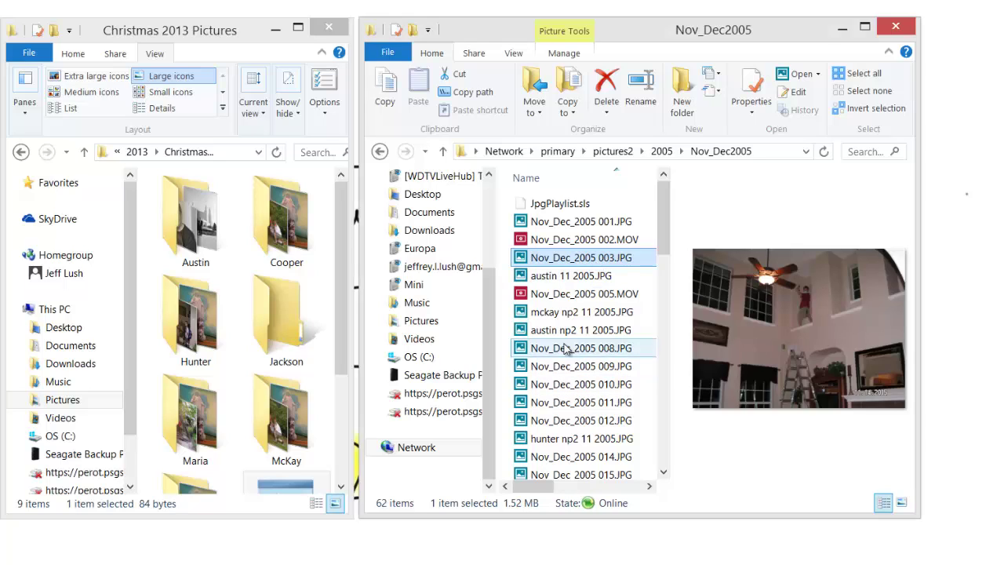
scroll(566, 355, "down", 2)
scroll(566, 355, "up", 2)
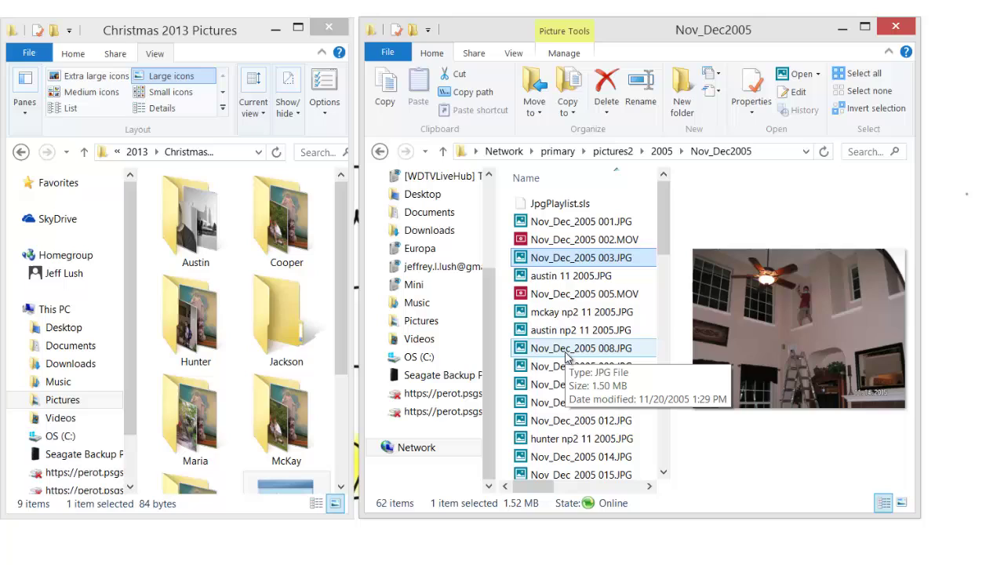
left_click(216, 36)
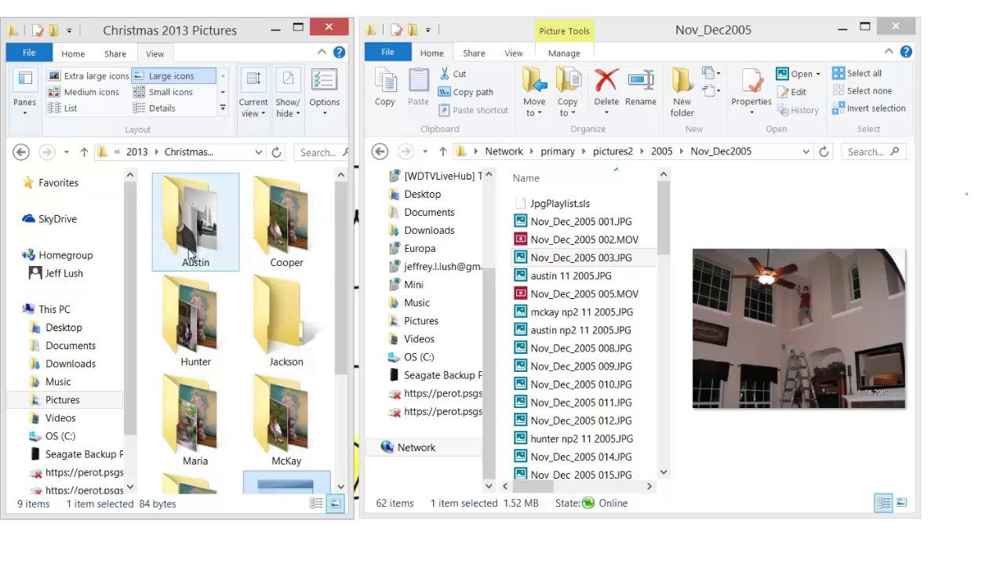
mouse_move(286, 230)
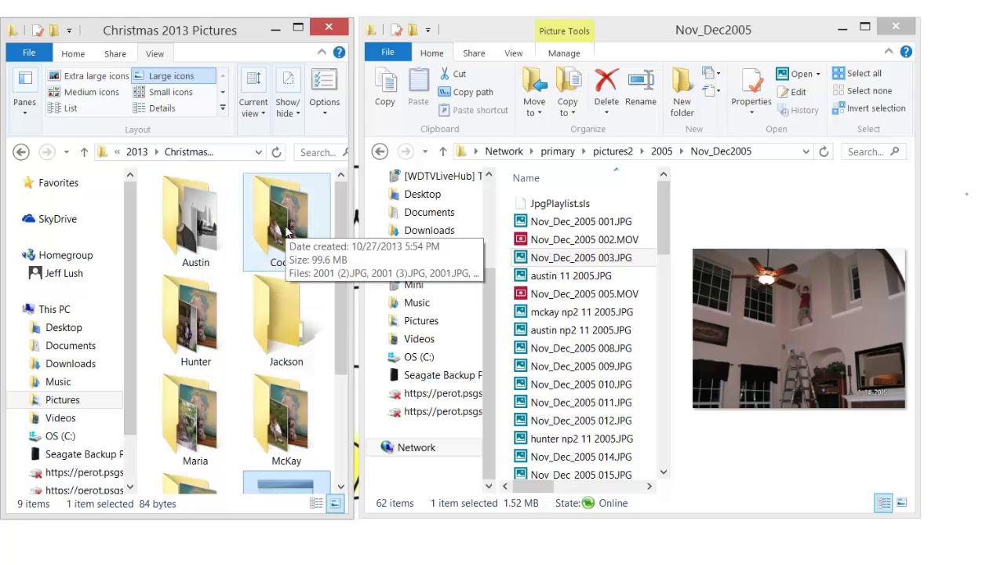
Step: Search the Nov_Dec2005 folder for "np2" and look over the destination folders in Christmas 2013 Pictures
left_click(852, 152)
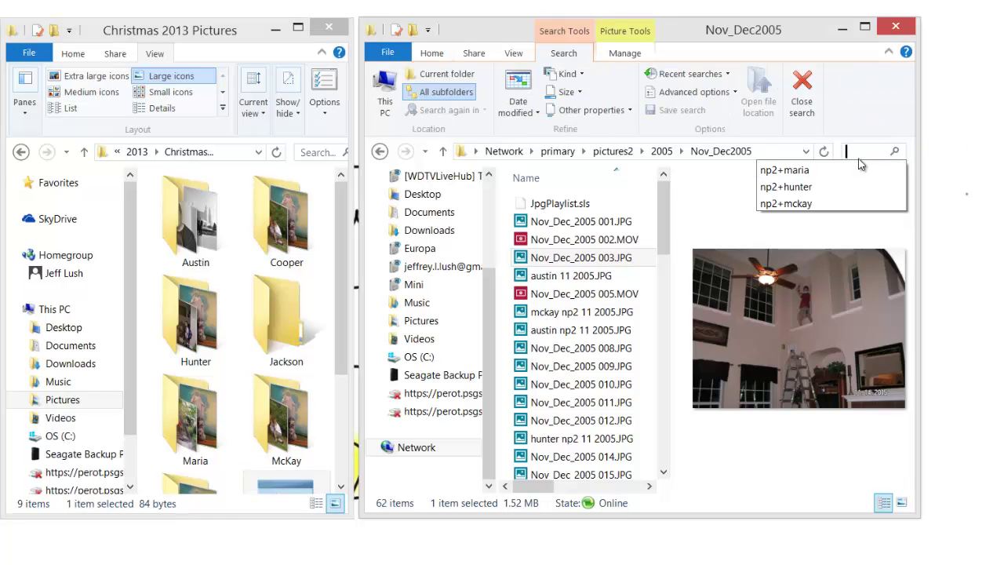
type("np2")
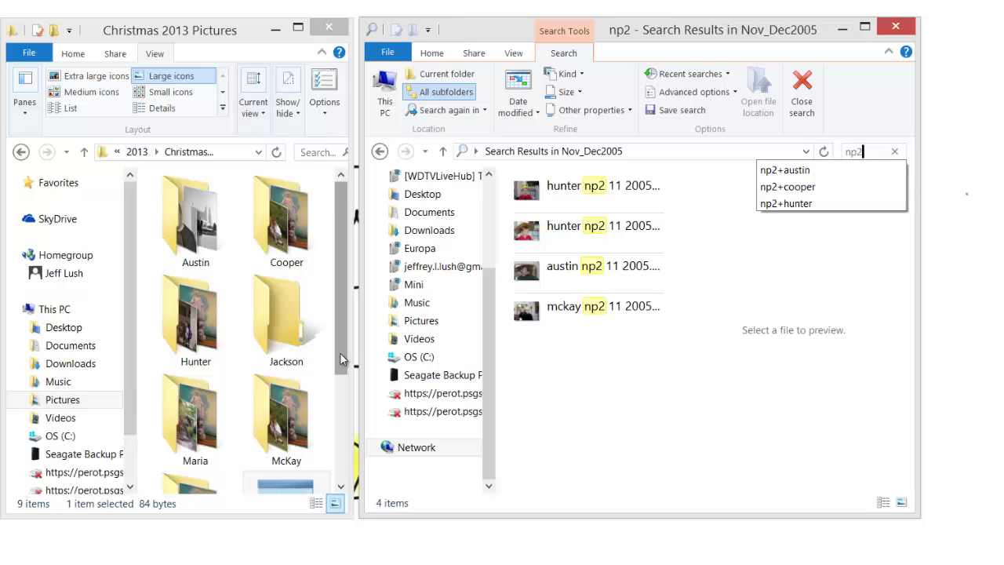
left_click_drag(340, 358, 351, 471)
scroll(316, 313, "up", 5)
scroll(337, 432, "down", 3)
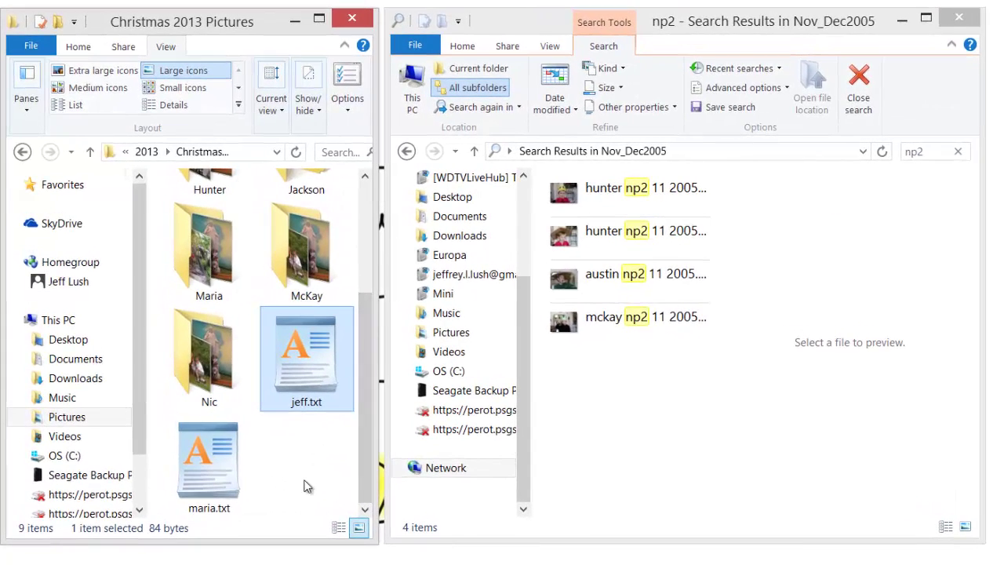
left_click_drag(363, 376, 357, 249)
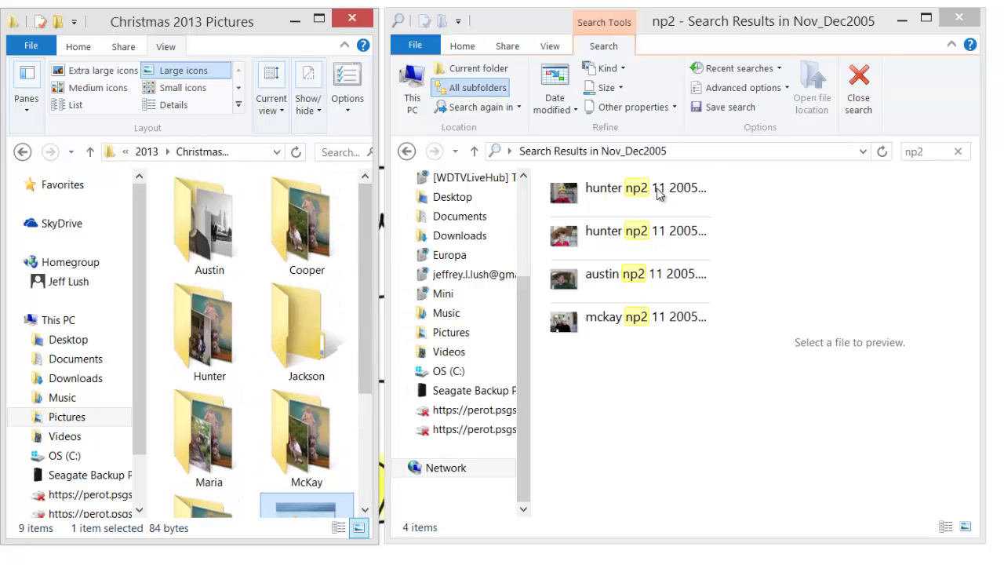
Step: Copy the first two "np2" search results, both of the same child, into that child's folder in Christmas 2013 Pictures
left_click(619, 236)
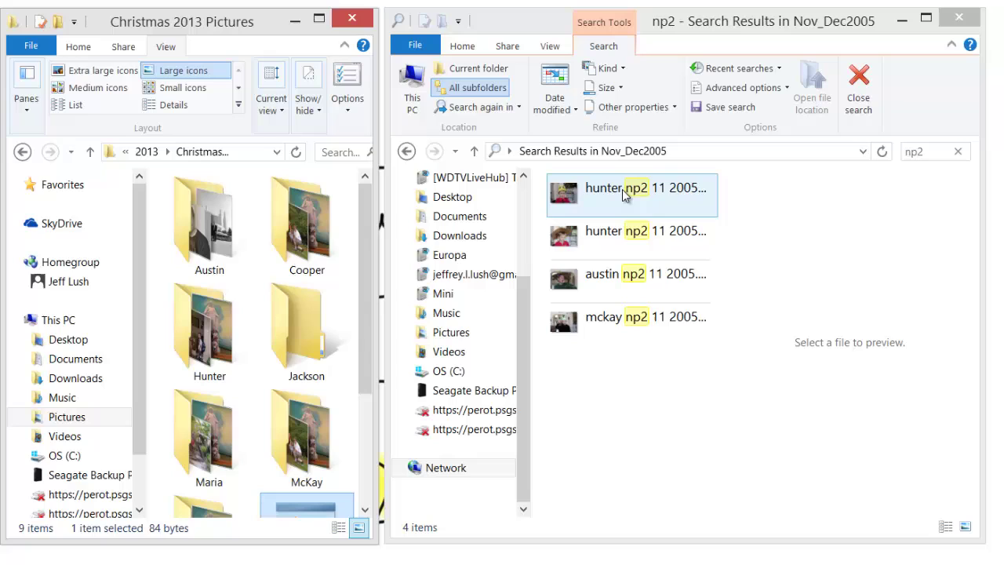
left_click(928, 152)
left_click(712, 190)
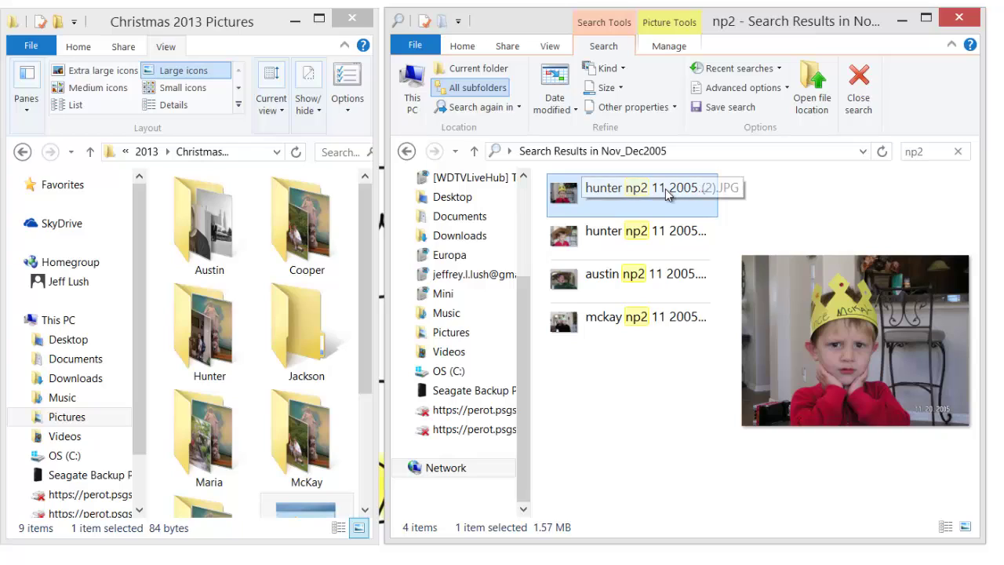
left_click(641, 232, "ctrl")
right_click(641, 231)
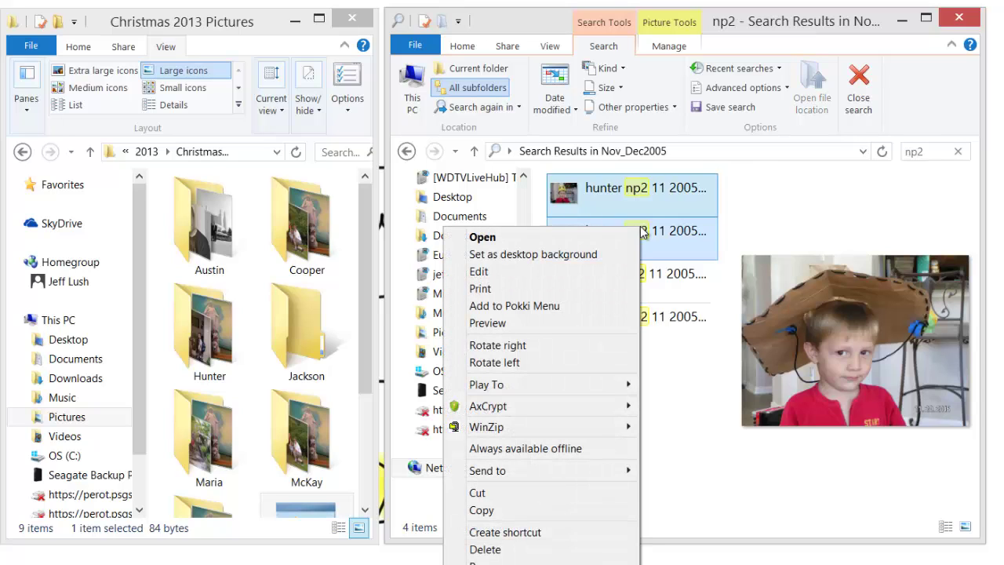
left_click(551, 517)
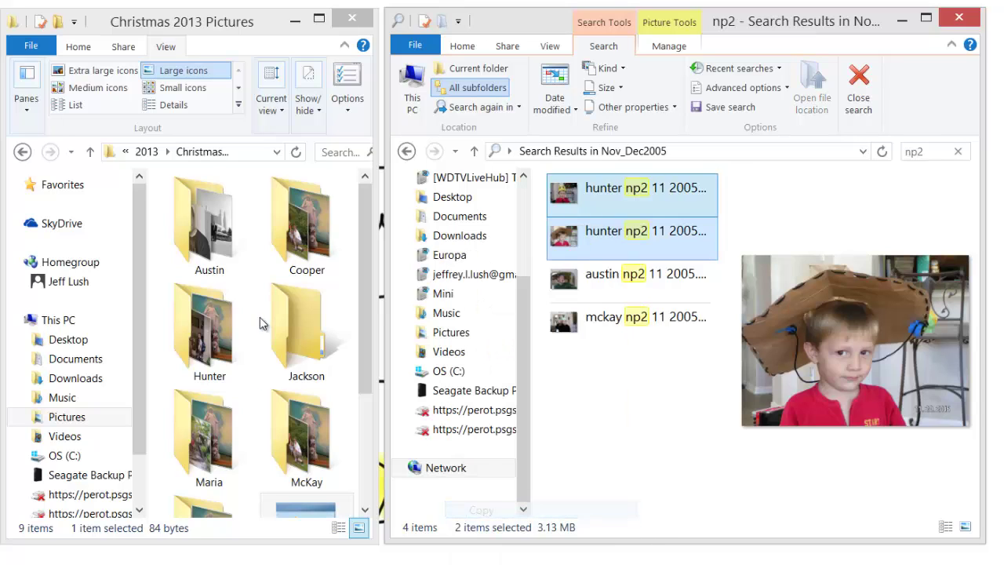
right_click(205, 347)
left_click(73, 255)
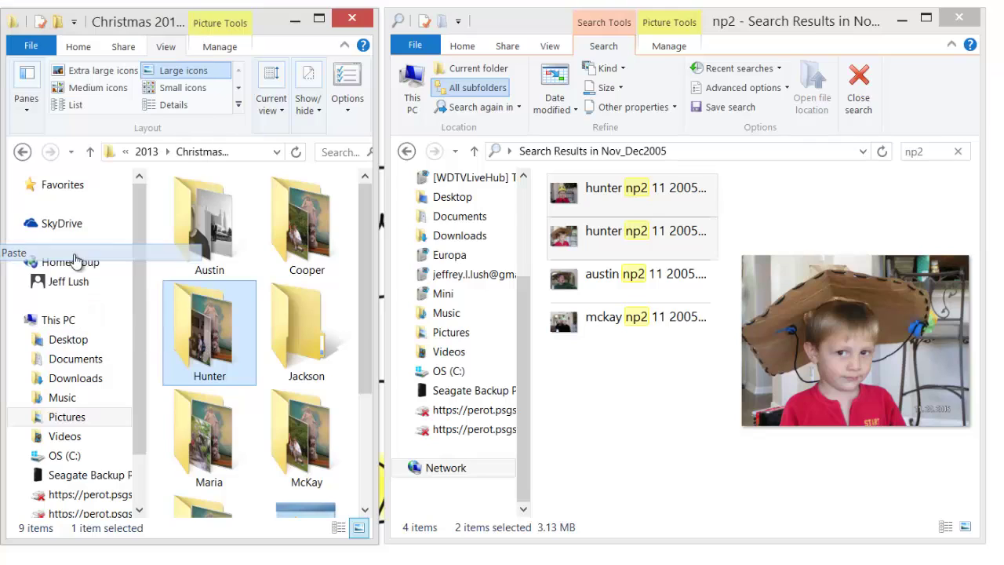
Step: Copy the third "np2" search result into the Christmas 2013 Pictures folder named after the child in its file name
left_click(628, 273)
right_click(606, 290)
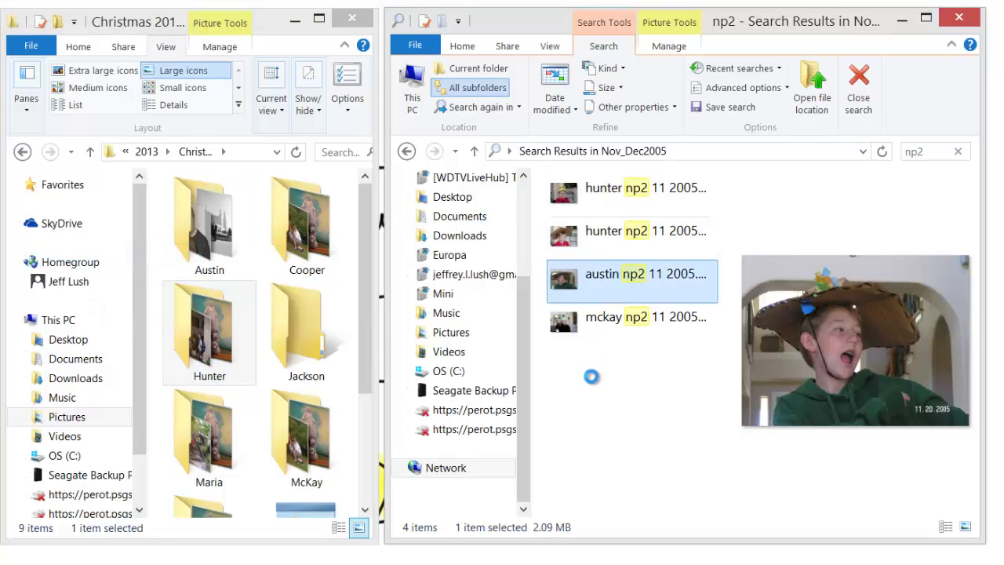
left_click(520, 510)
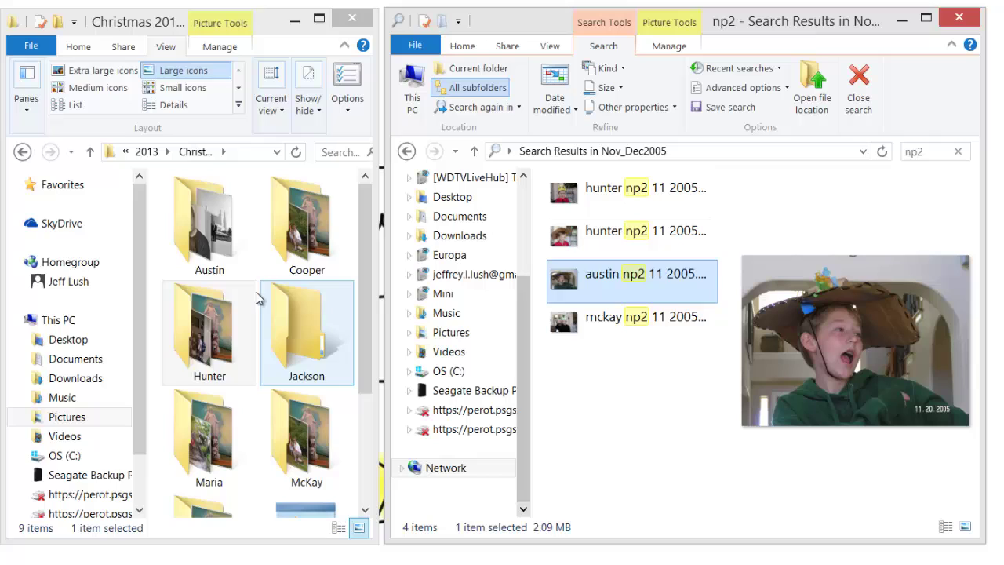
right_click(196, 232)
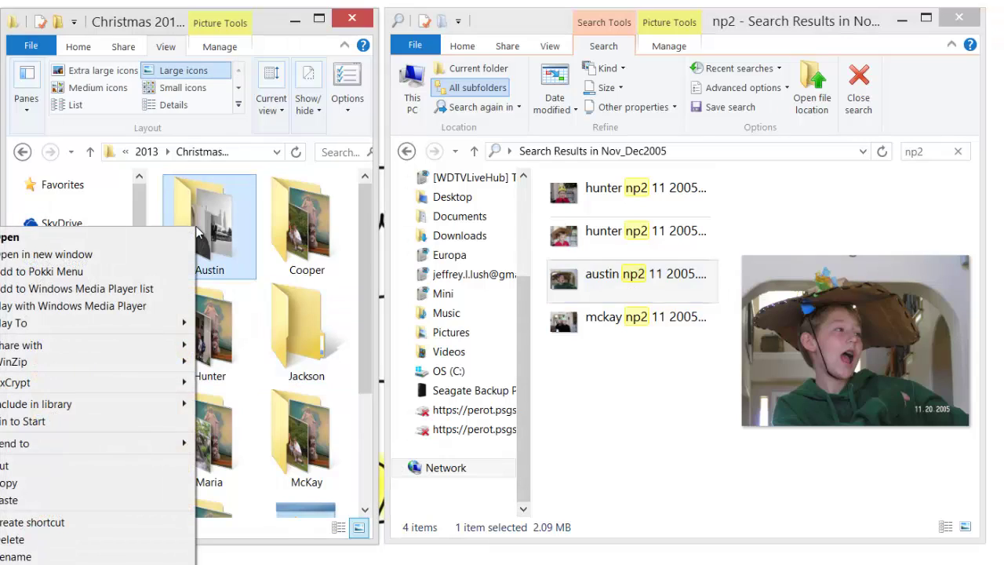
left_click(110, 500)
Step: Copy the fourth "np2" search result into the matching child's folder in Christmas 2013 Pictures
left_click(639, 333)
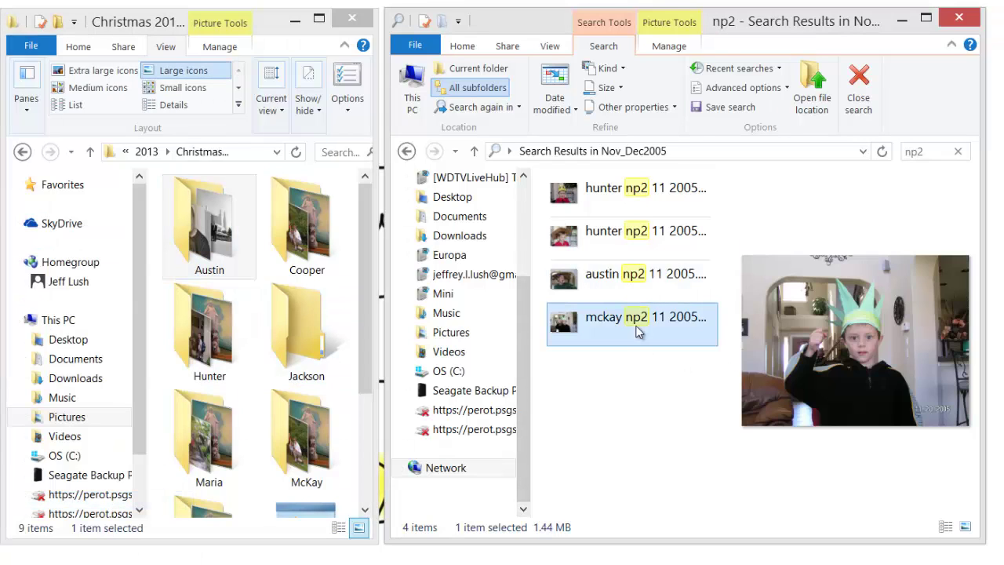
right_click(638, 333)
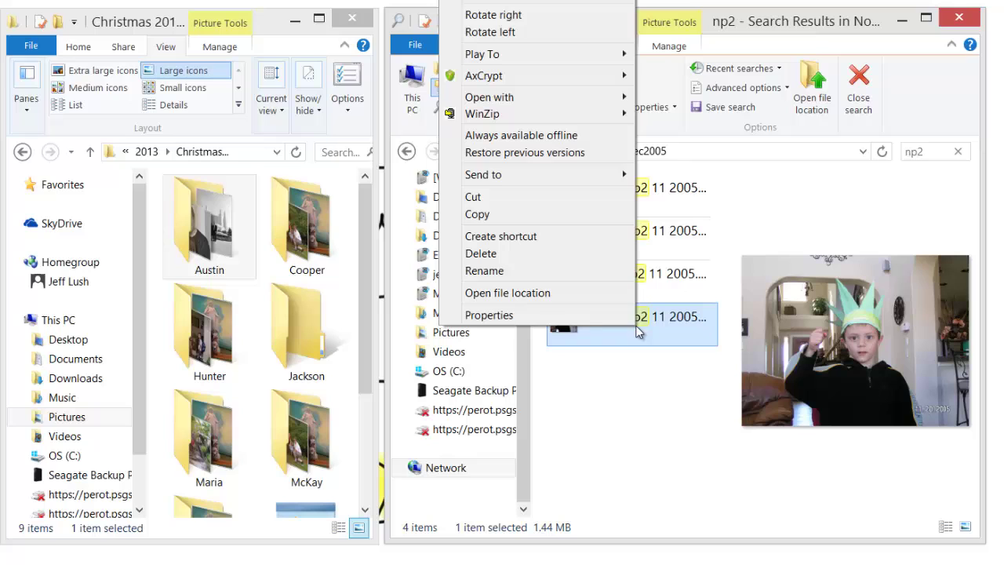
left_click(520, 215)
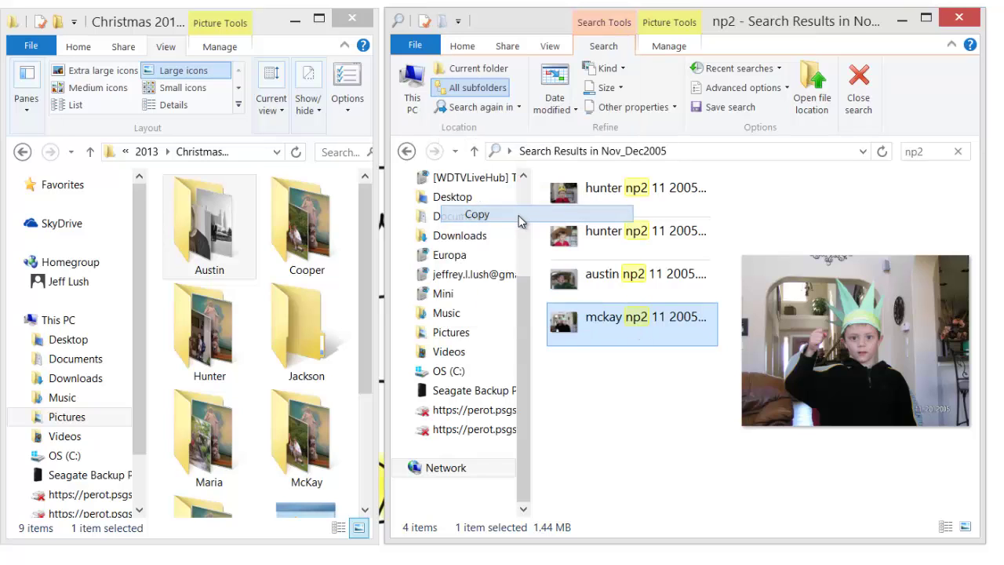
right_click(319, 423)
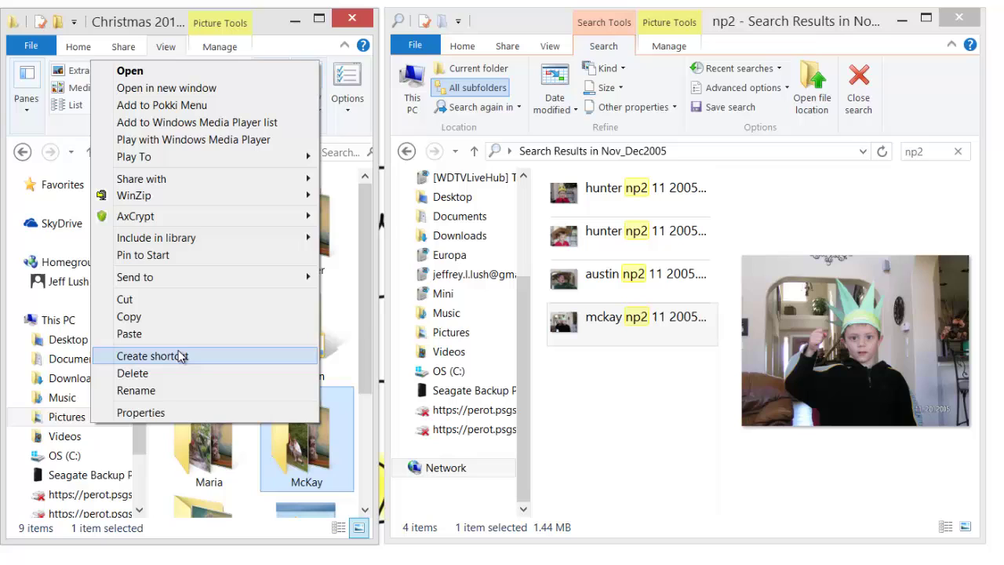
left_click(185, 335)
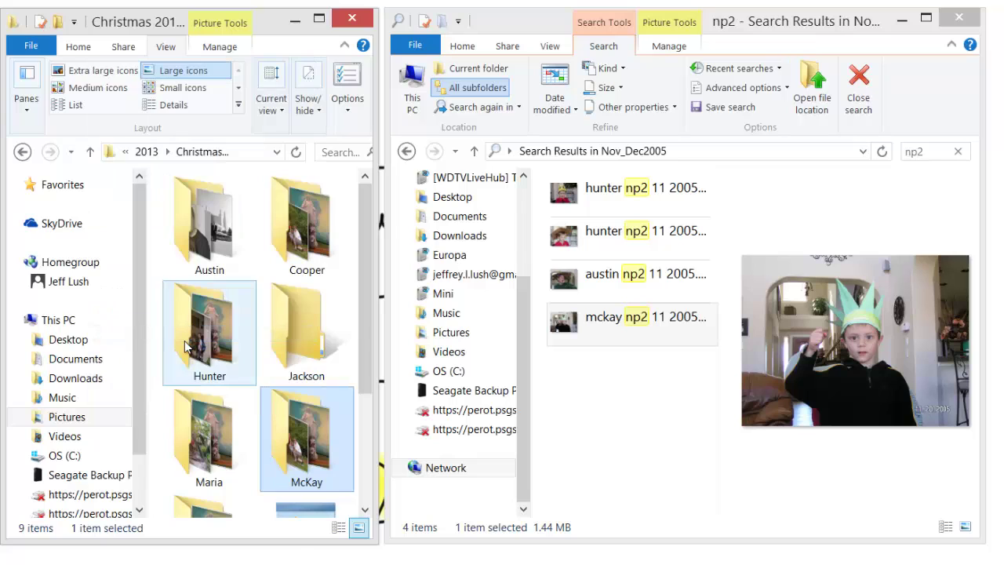
Step: Clear the search, open the Hawaii folder inside 2005, search it for "np2" and widen the results window
left_click(962, 151)
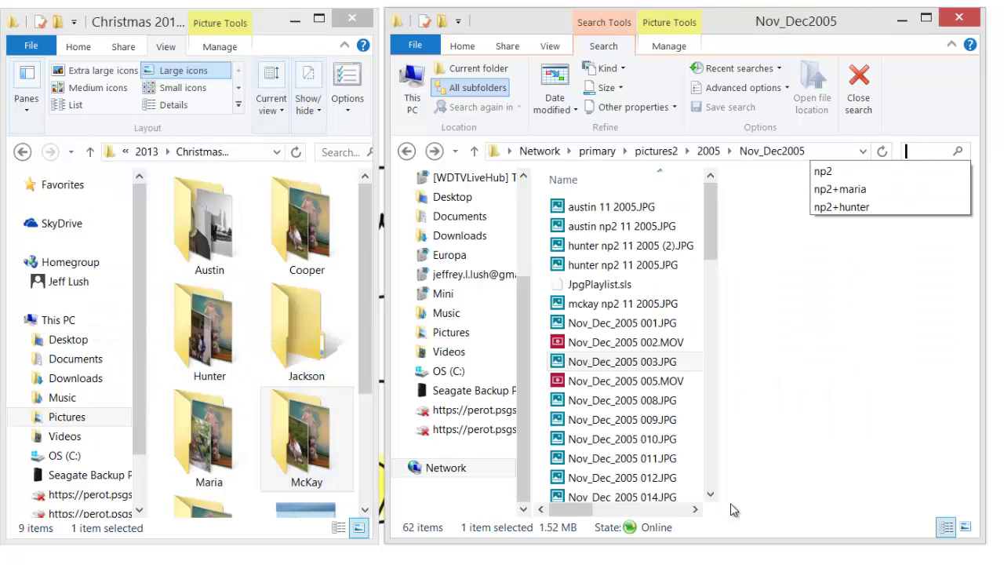
left_click(710, 152)
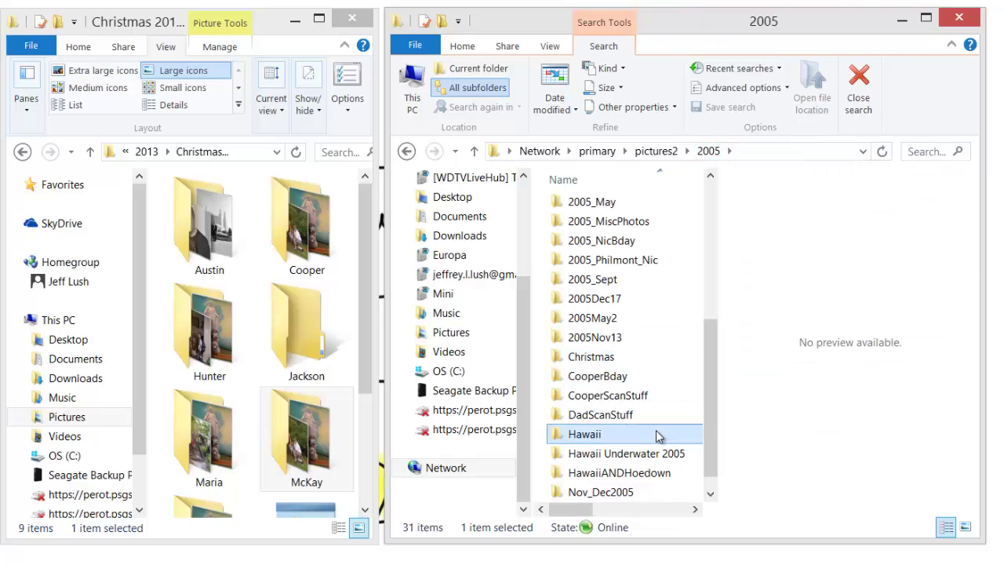
double_click(657, 432)
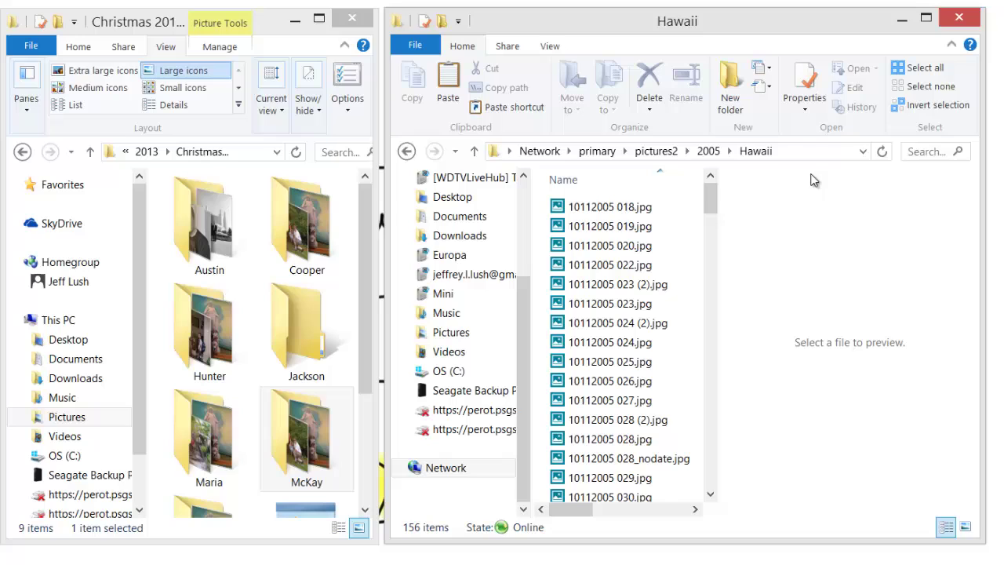
left_click(931, 149)
type("np2")
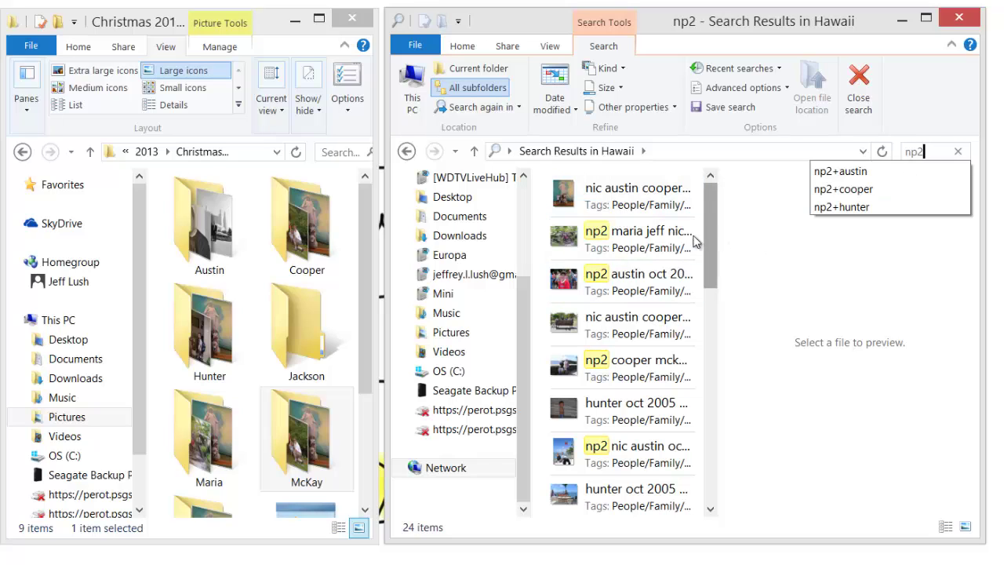
left_click_drag(384, 193, 84, 196)
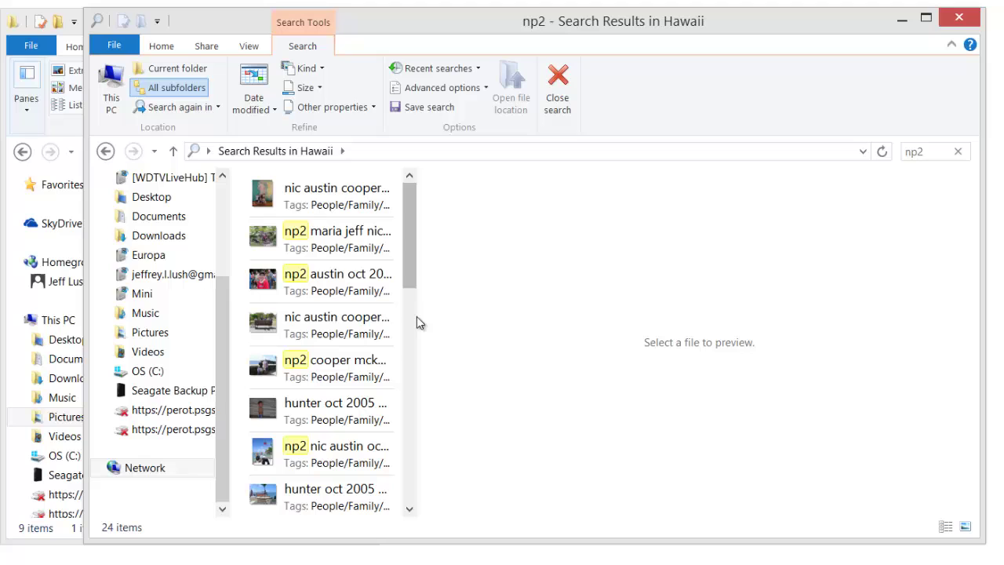
Step: Adjust the width of the results list beside the preview pane and preview the first few "np2" photos in Hawaii
left_click_drag(416, 317, 827, 336)
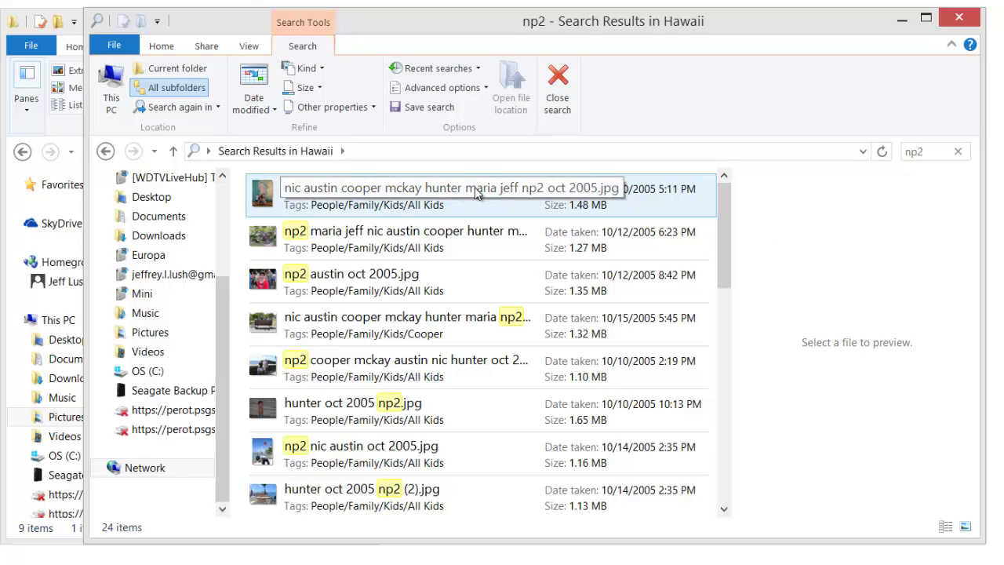
left_click_drag(732, 342, 547, 342)
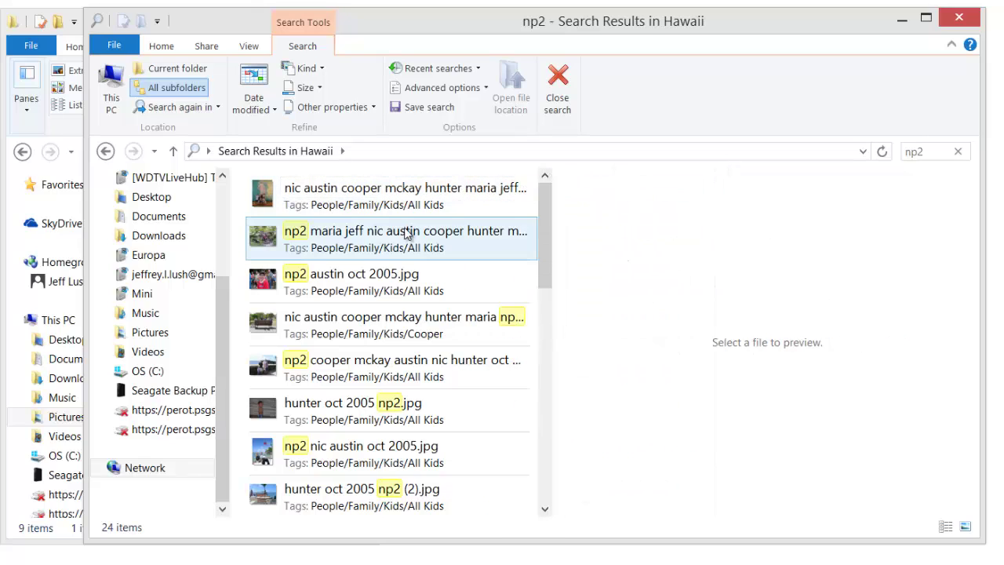
left_click(381, 206)
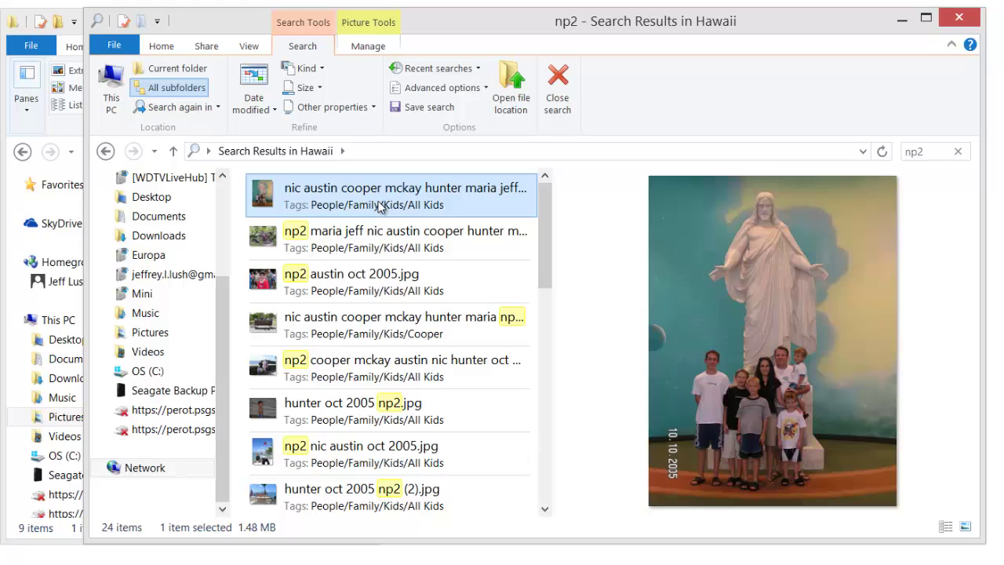
left_click(355, 288)
left_click(378, 259)
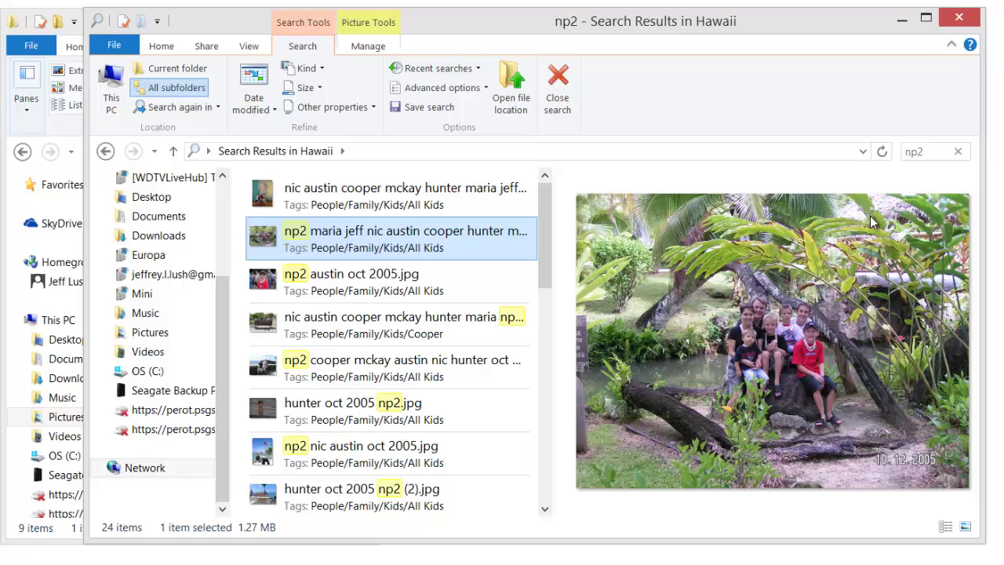
Step: Narrow the Hawaii search by extending "np2" with a plus sign and the mother's first name
left_click(935, 155)
left_click(939, 152)
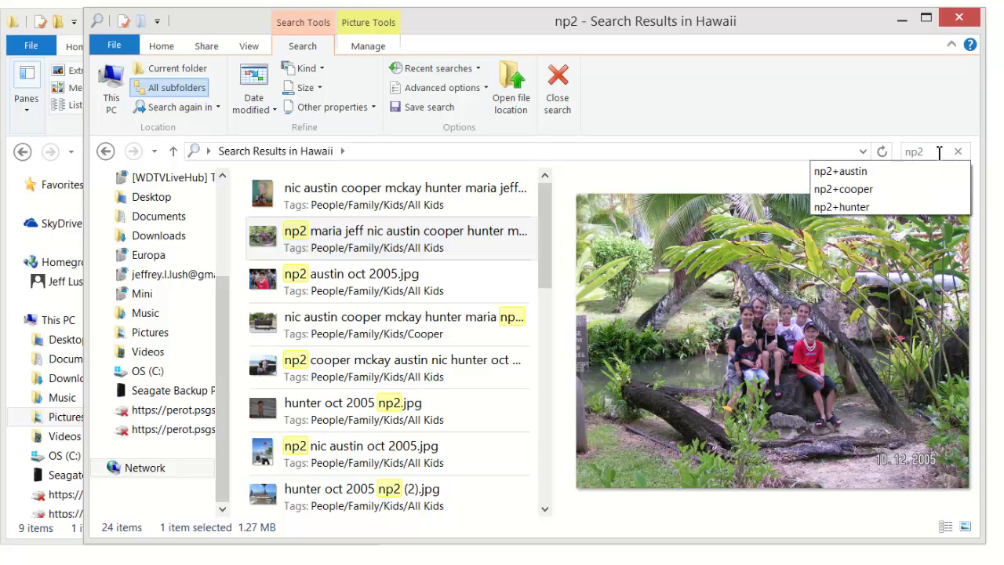
type("+maria")
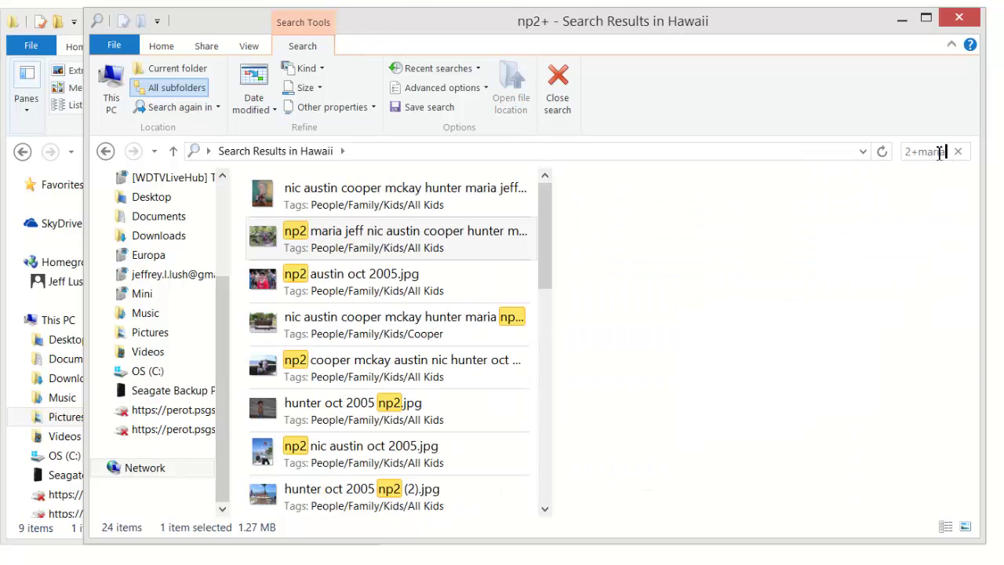
Step: Preview the photos matching "np2" and the mother's name, select all of them together, and clear the selection
left_click(408, 201)
left_click(389, 233)
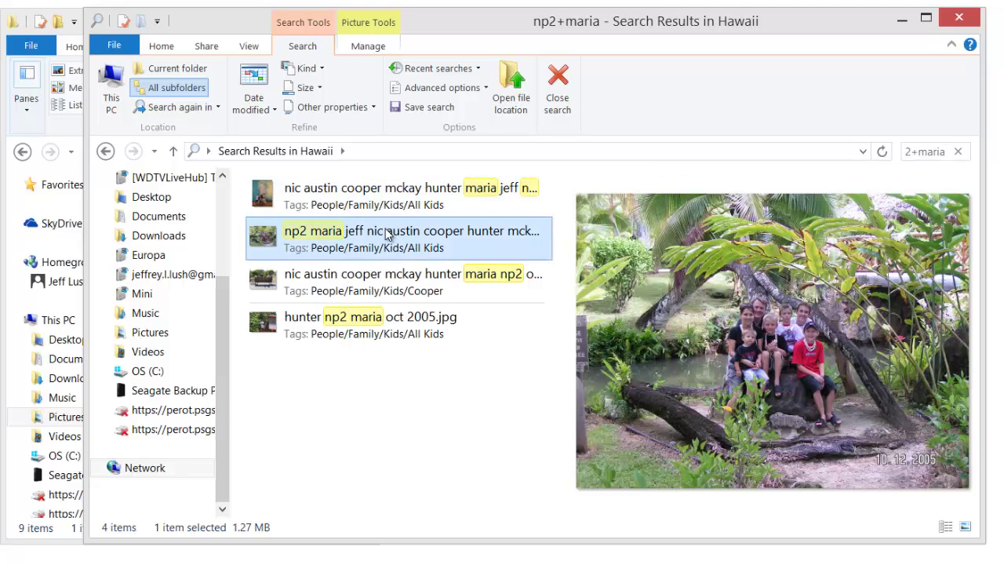
left_click(393, 293)
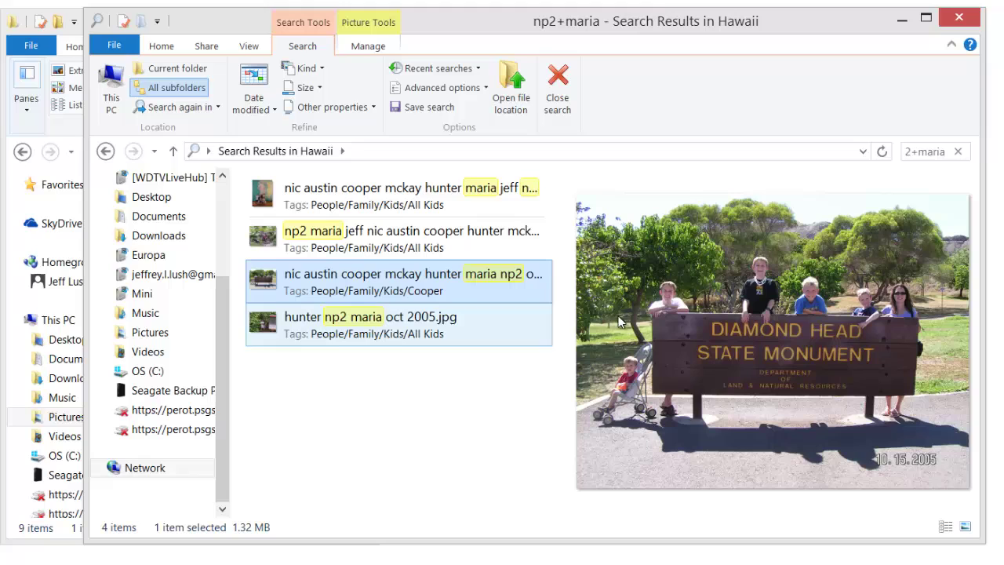
left_click(414, 329)
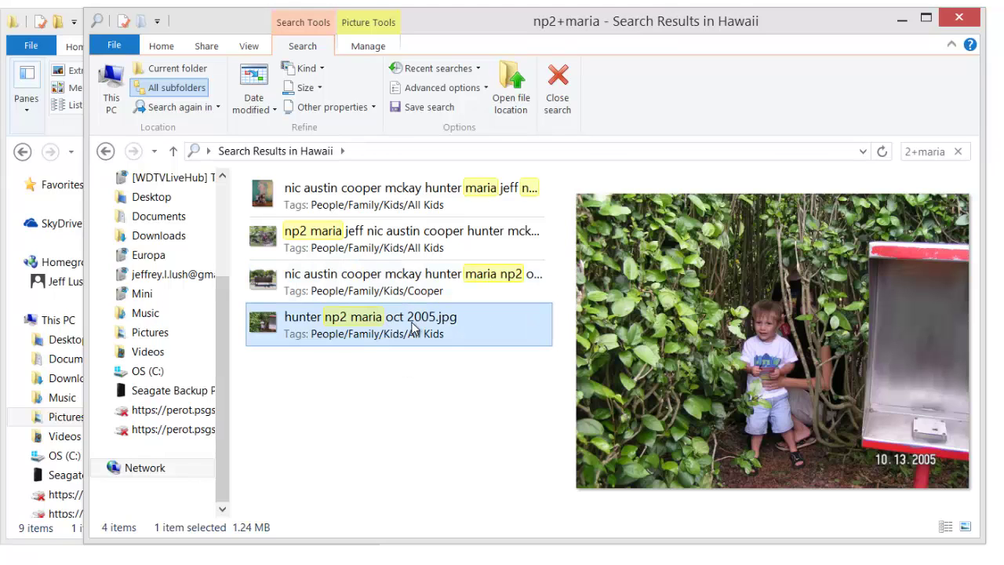
left_click(359, 196, "shift")
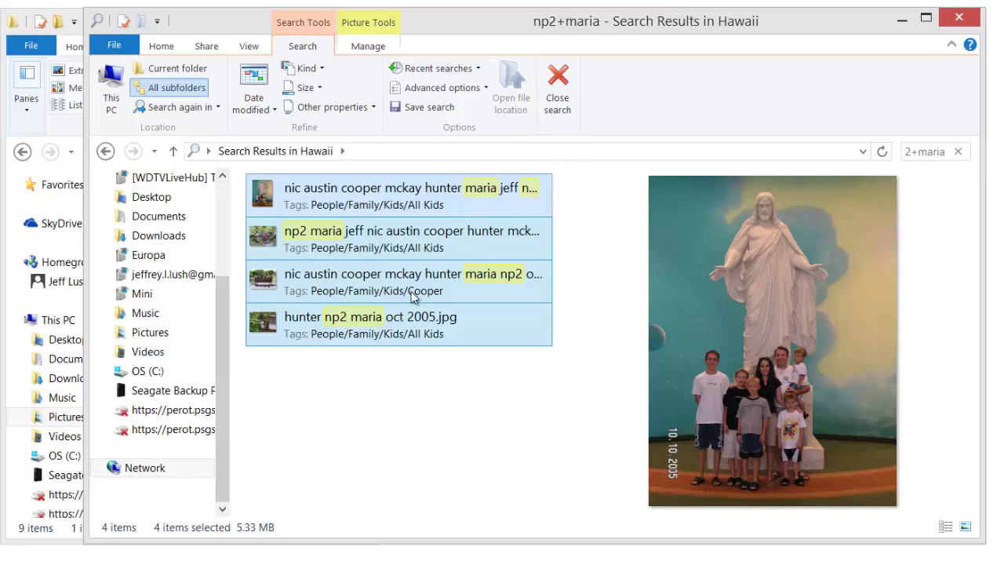
left_click(443, 400)
Step: Replace the mother's name in the "np2+" search with the youngest child's first name and look through the results to the end
left_click(916, 151)
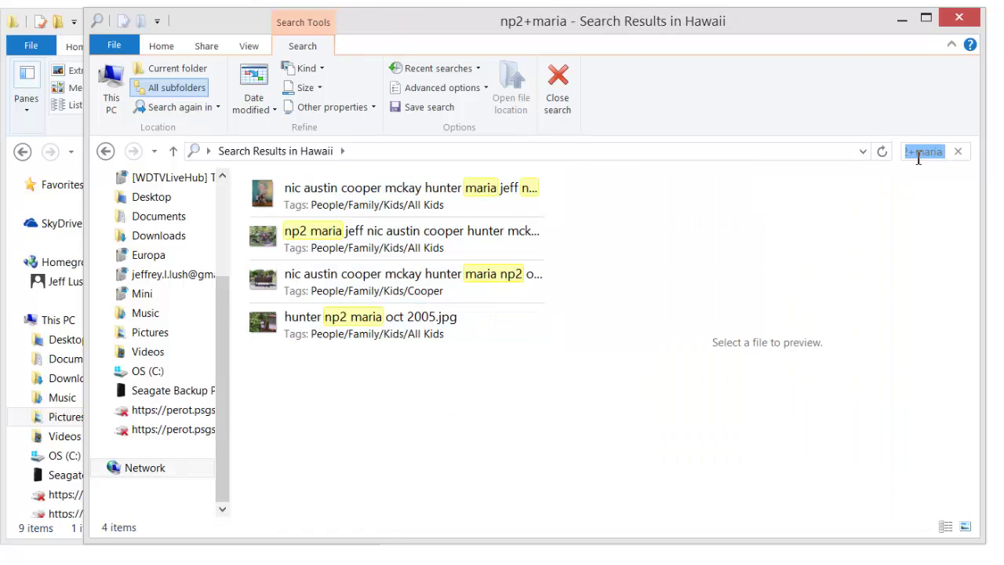
left_click(932, 152)
left_click(949, 154)
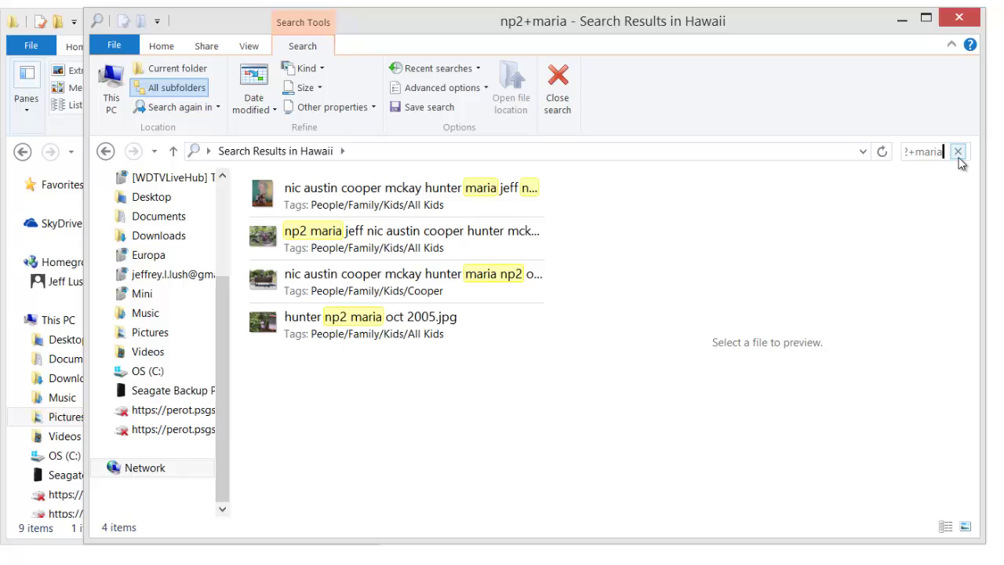
key("BackSpace")
key("BackSpace")
key("BackSpace")
key("BackSpace")
key("BackSpace")
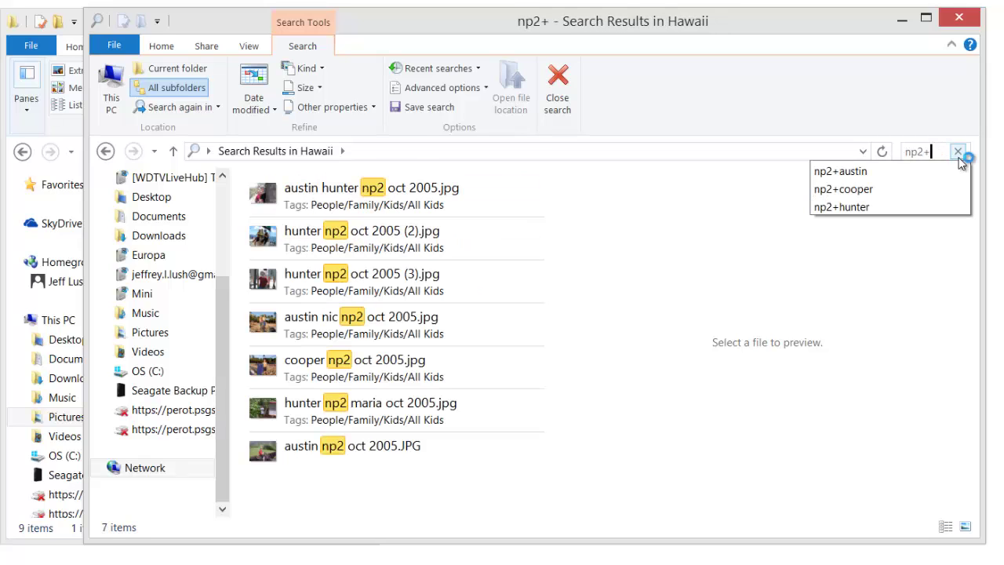
type("hunter")
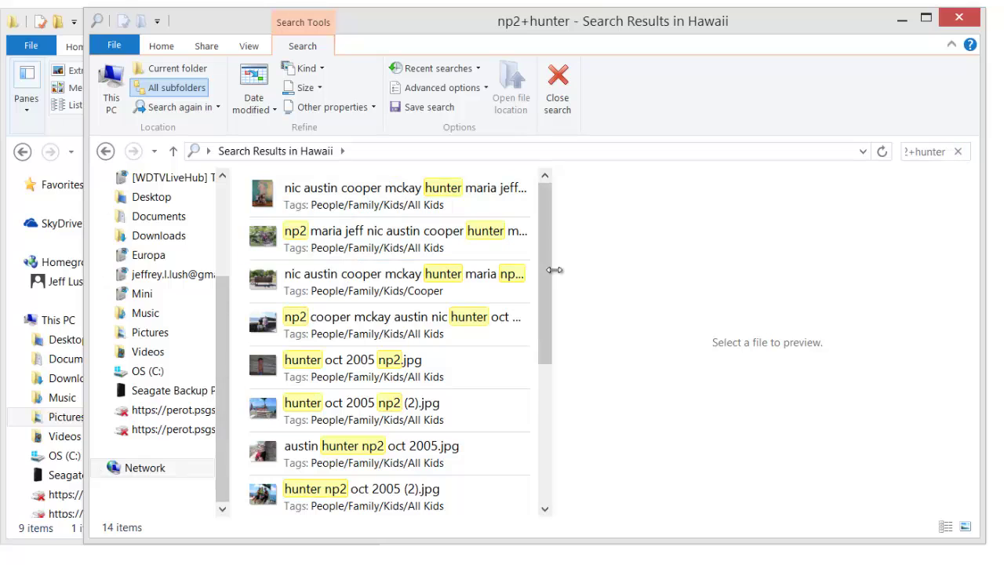
left_click_drag(547, 278, 563, 432)
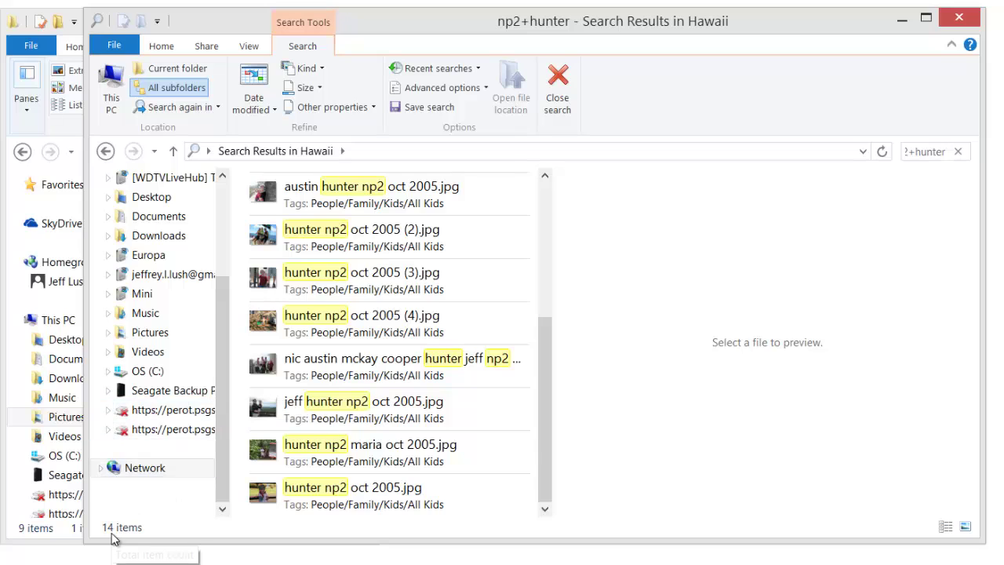
Step: Clear the search, go up to the 2005 folder, and rerun the same child's "np2+" search there
left_click(960, 152)
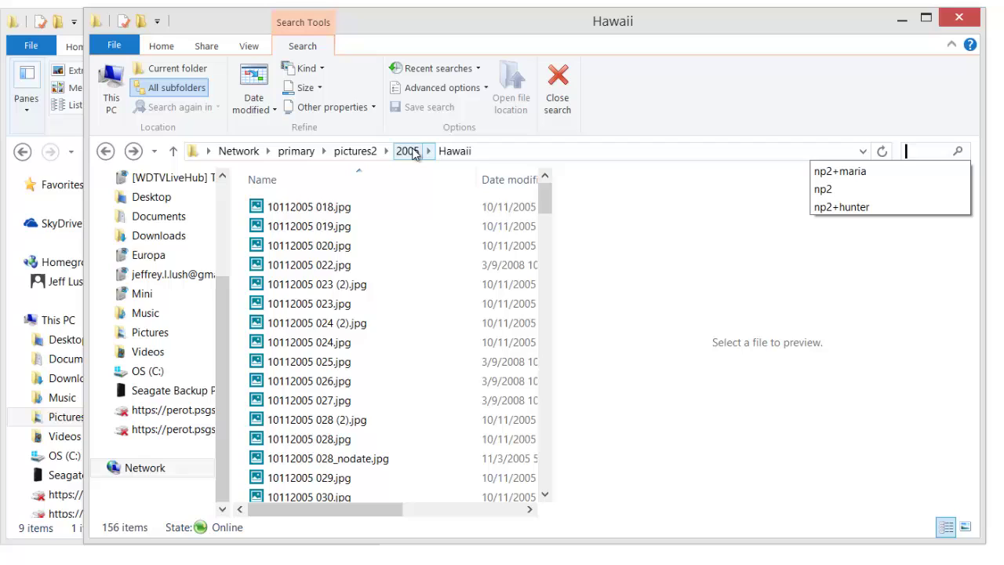
left_click(409, 151)
left_click(295, 494)
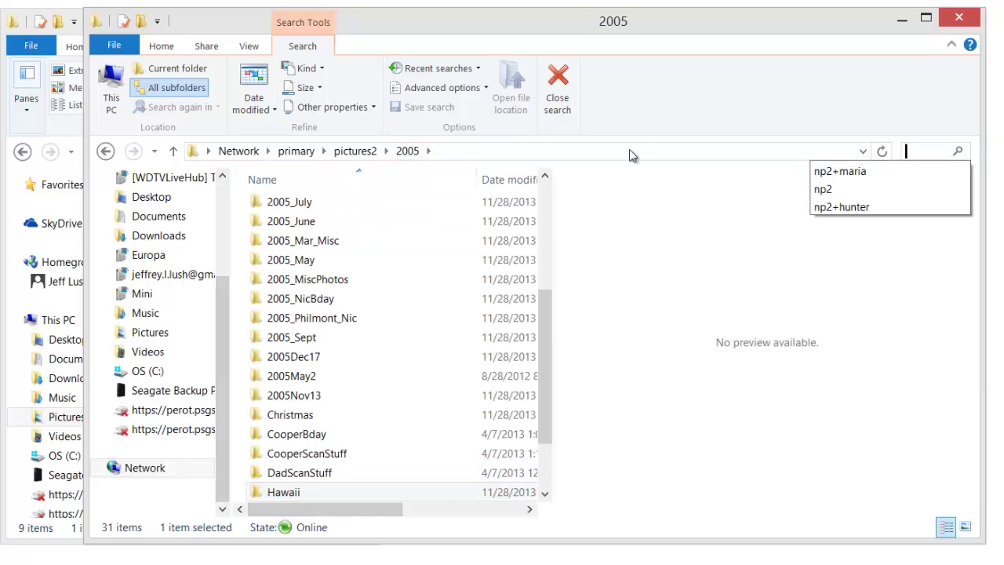
left_click(861, 209)
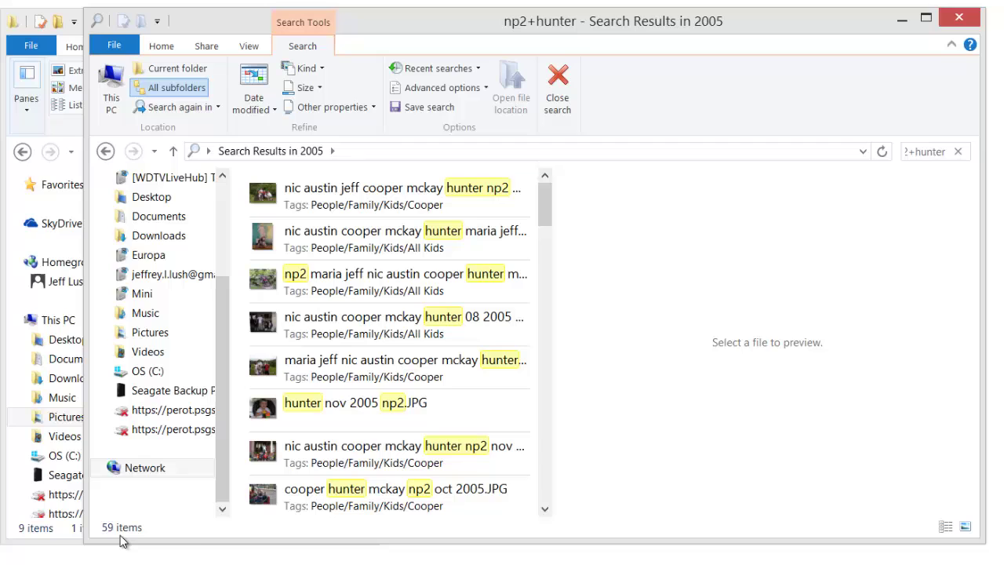
Step: Preview the 2005 results of the child's "np2+" search one after another, from the group photos to the January 2005 photos
left_click(413, 378)
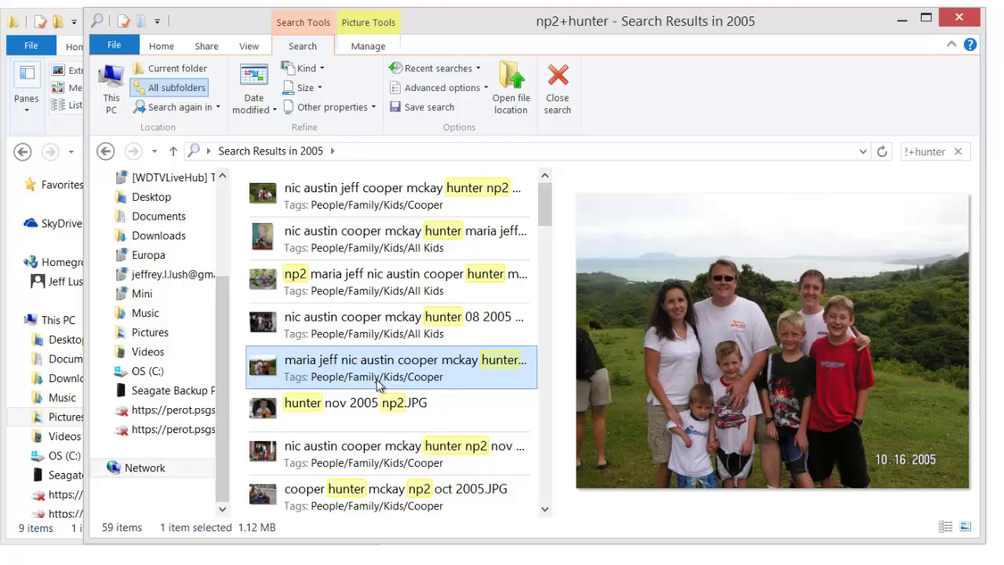
left_click(404, 335)
left_click(413, 292)
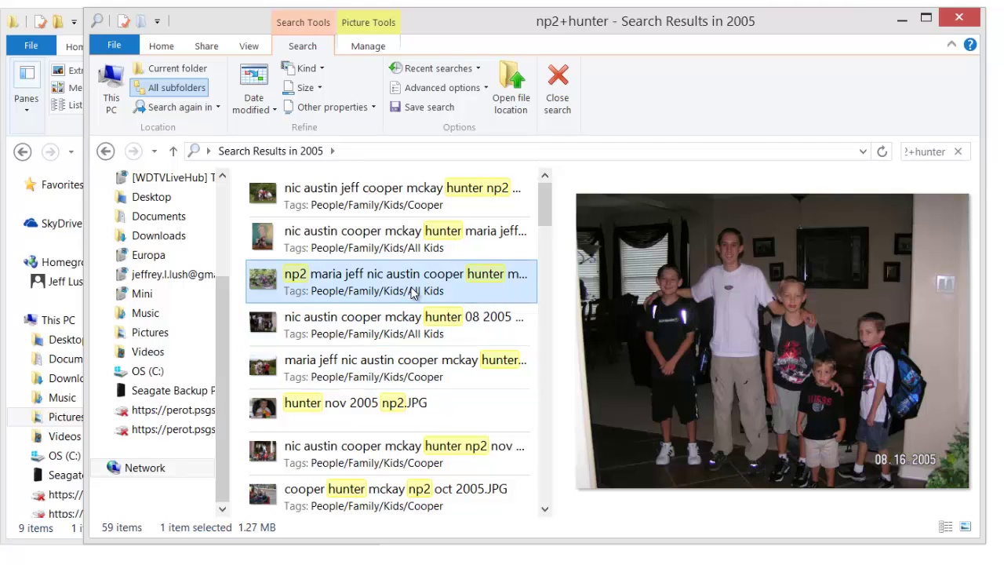
left_click(429, 428)
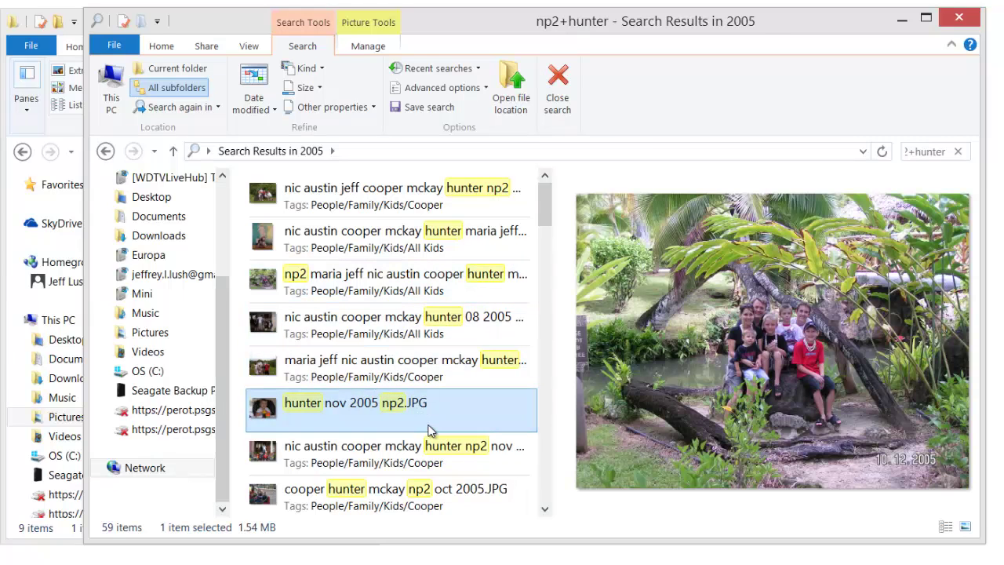
key("Down")
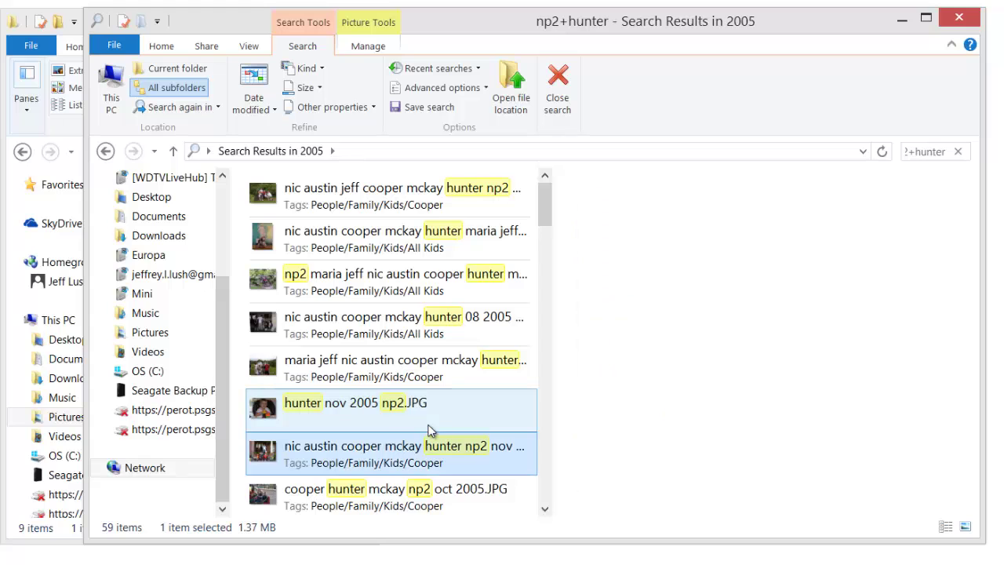
key("Down")
key("Down")
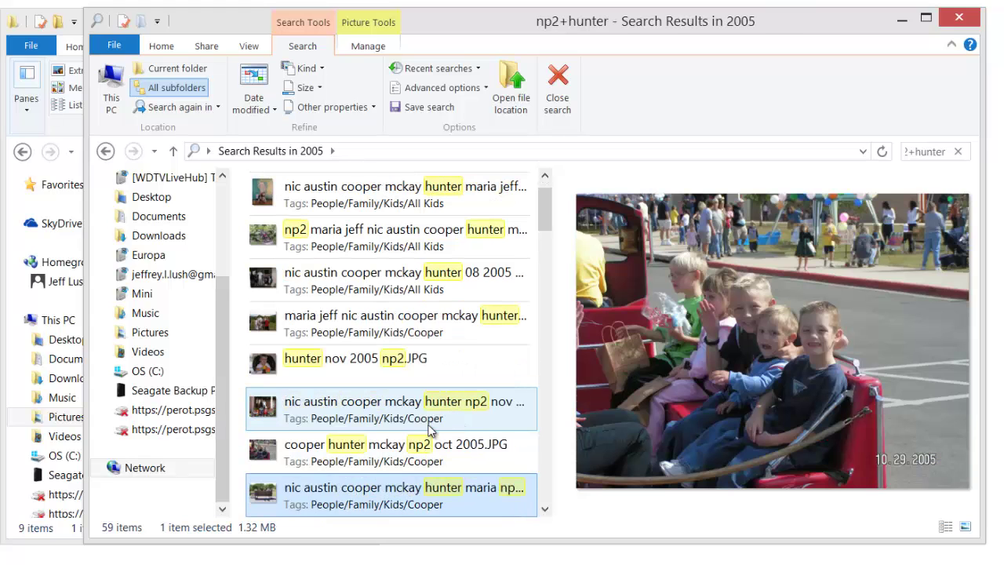
key("Down")
key("Down")
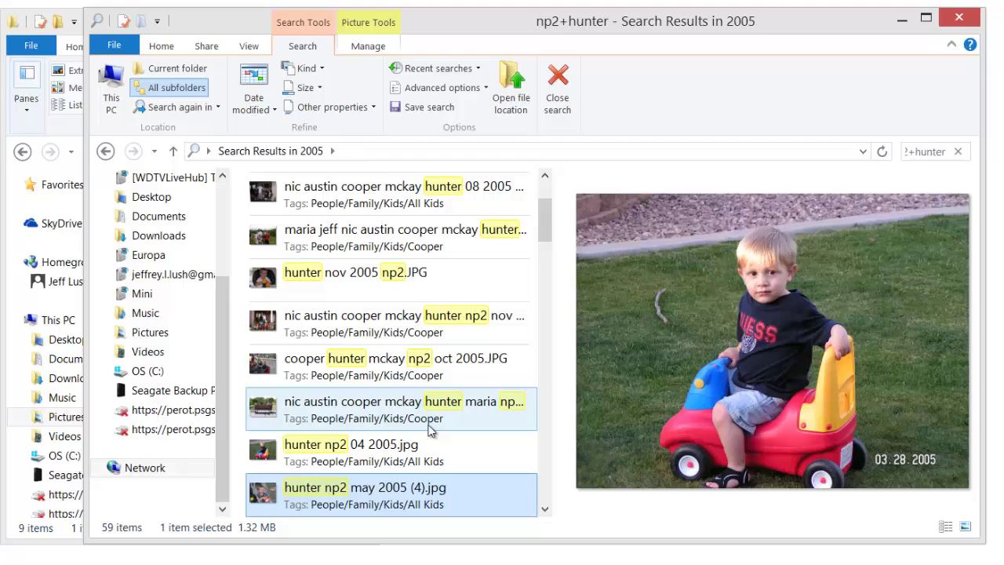
key("Down")
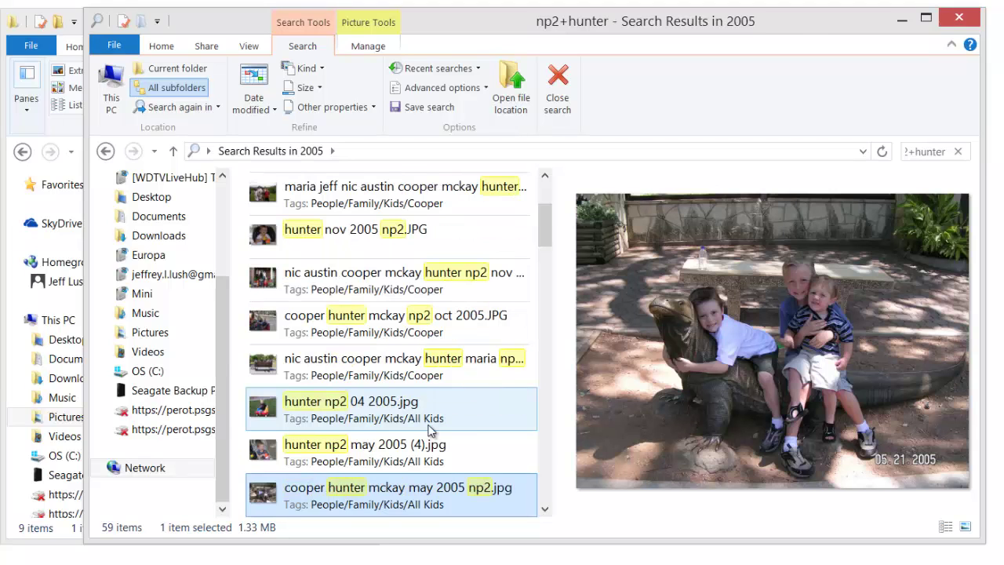
key("Down")
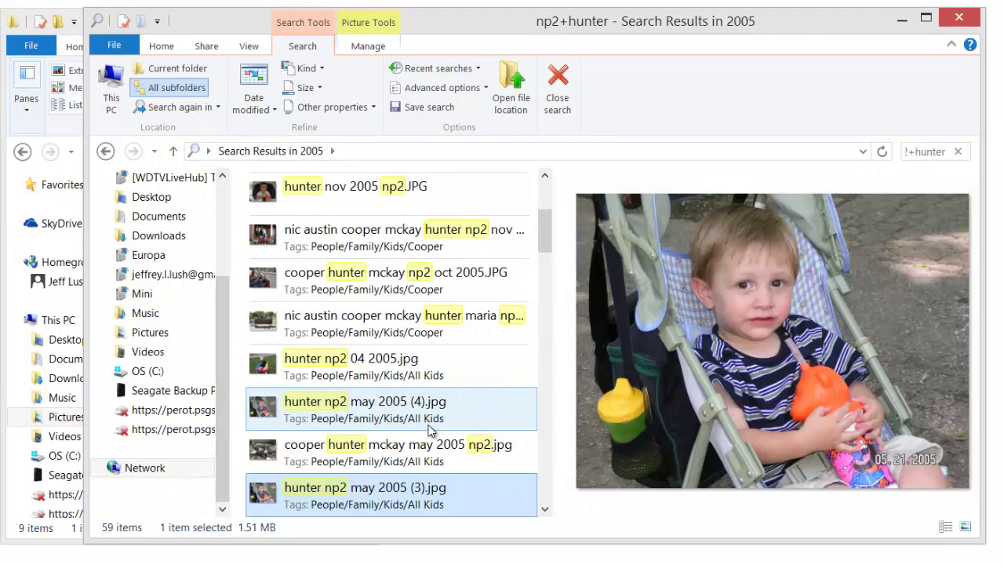
key("Down")
key("Down")
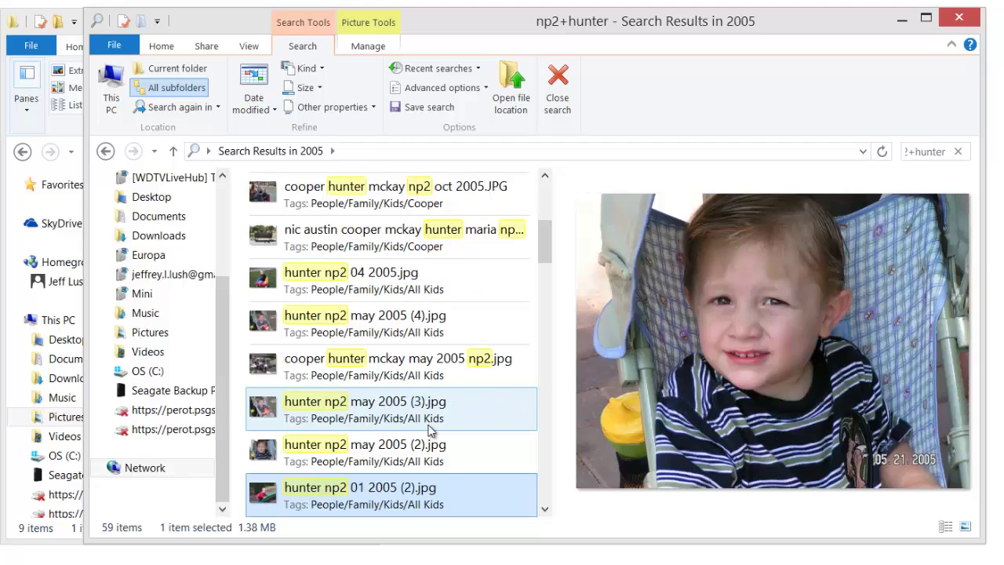
key("Down")
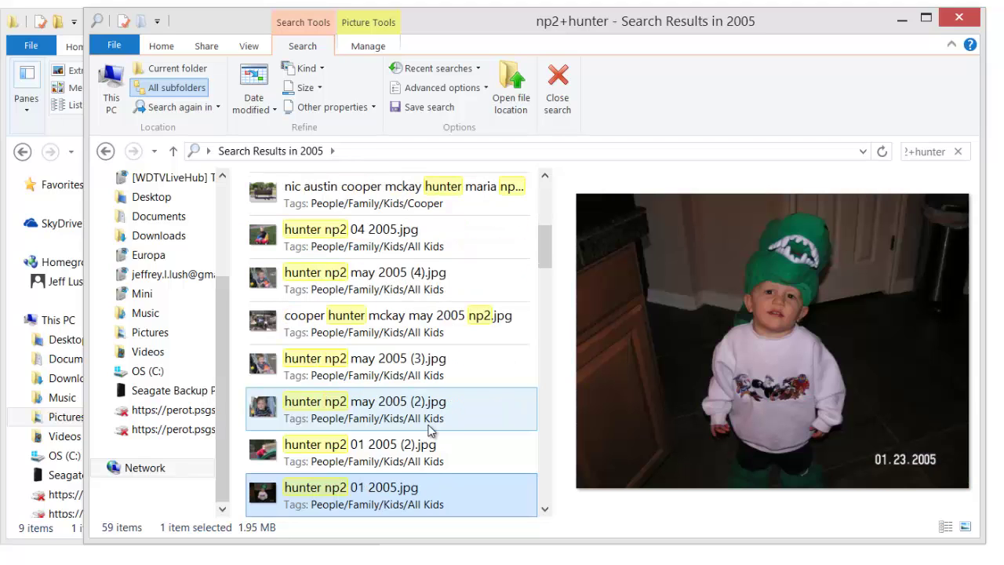